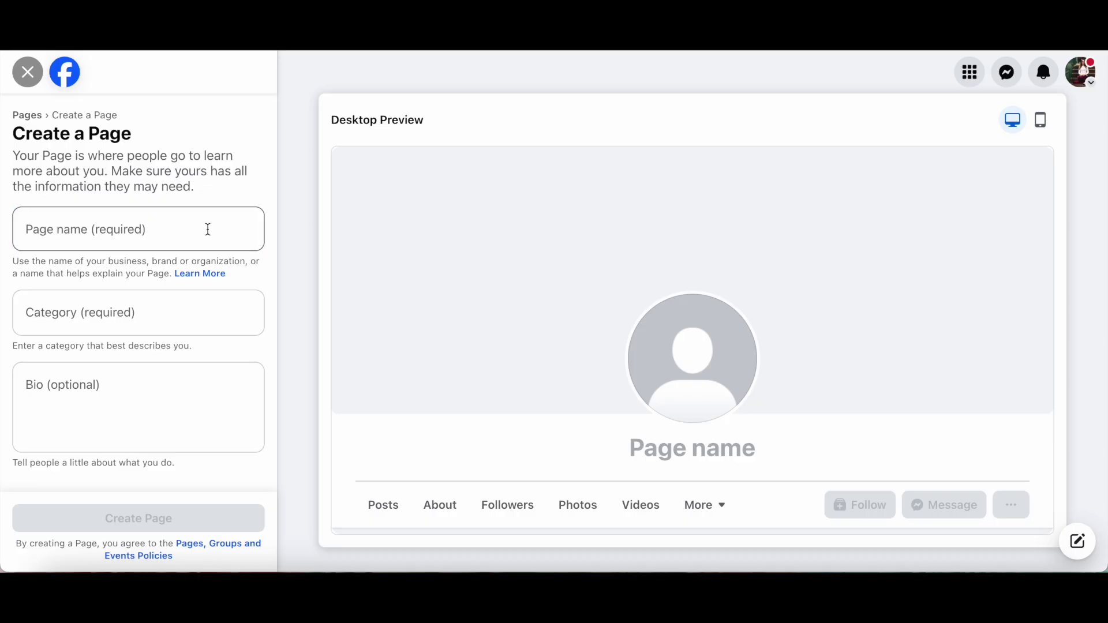
- Name the page 'Demo Video' and set its category to Social Media Agency
click(208, 229)
text(Demo Video)
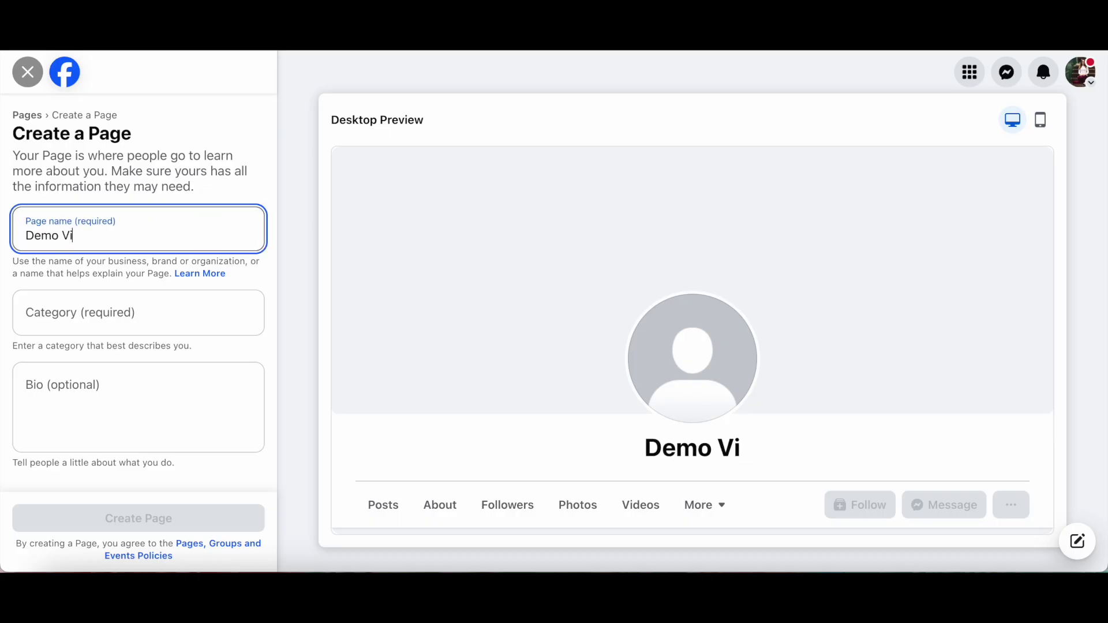
click(215, 304)
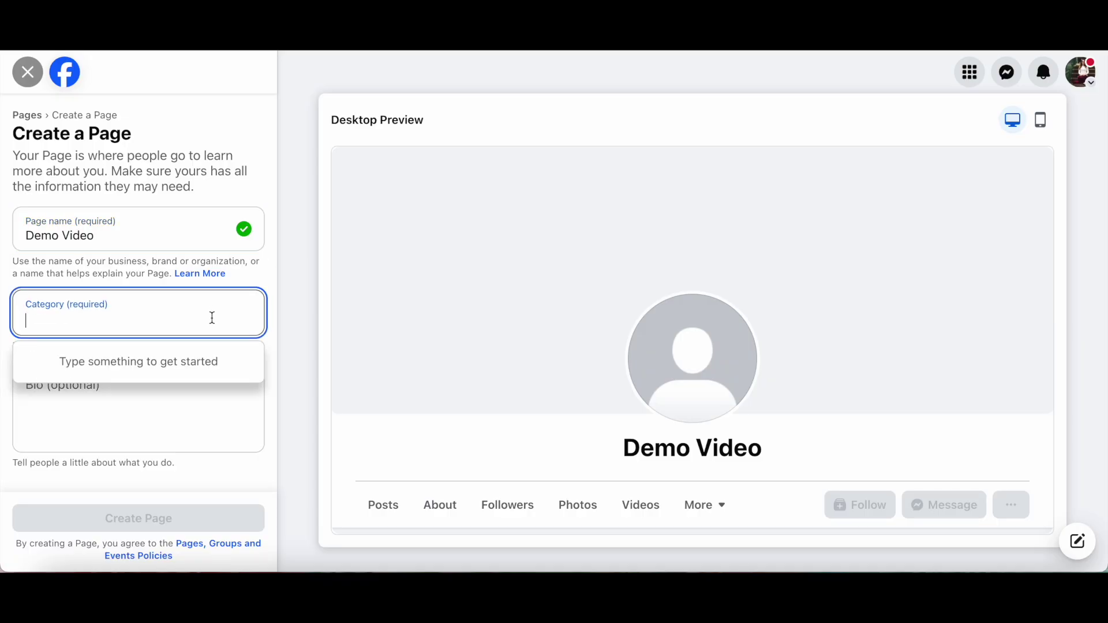
text(social media)
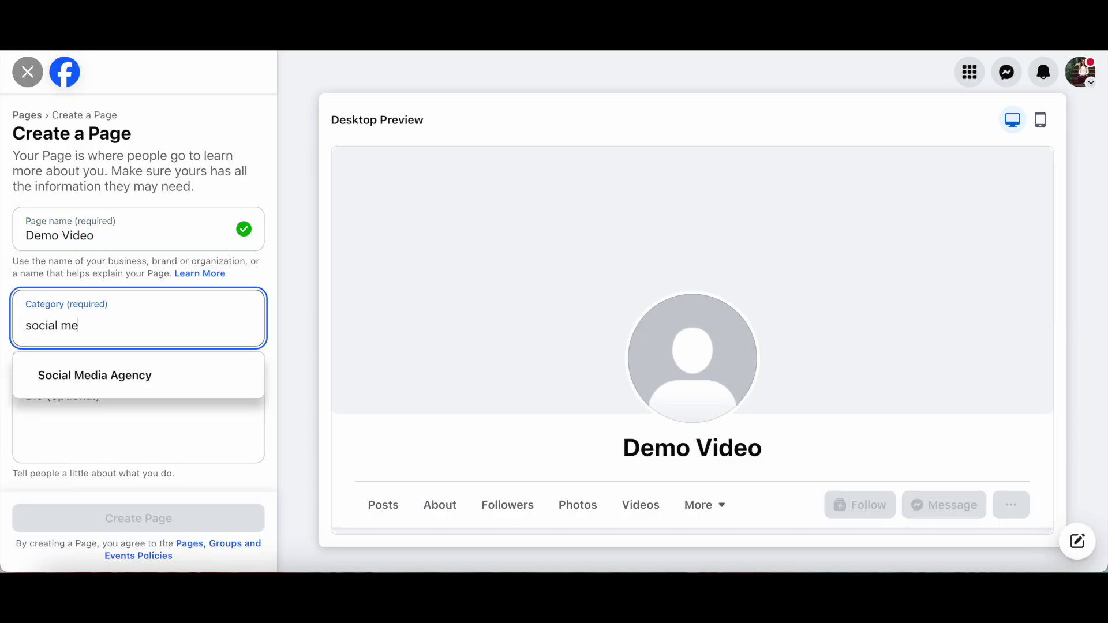
click(214, 376)
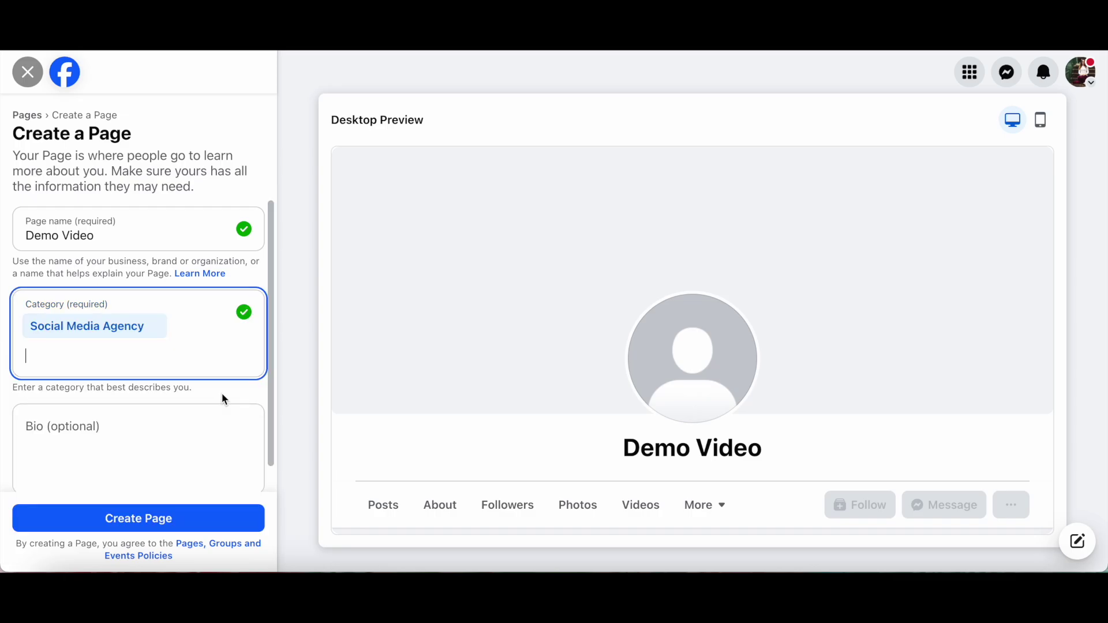
- Write a bio saying the video is all about how to make a Facebook page
scroll(224, 397, down, 1)
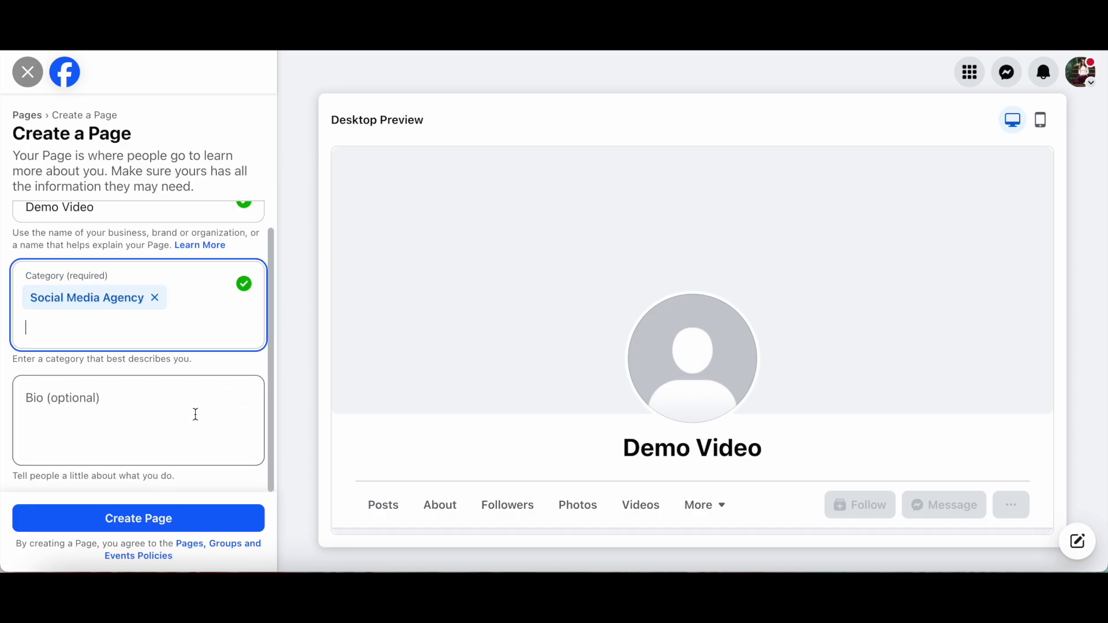
click(164, 413)
text(T)
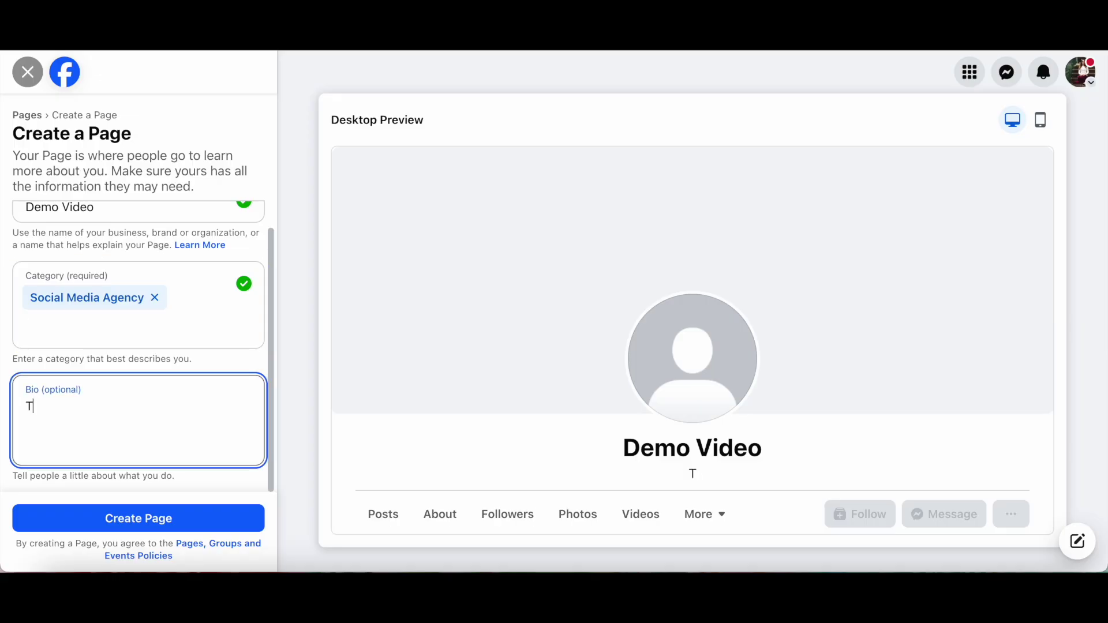
text(his video)
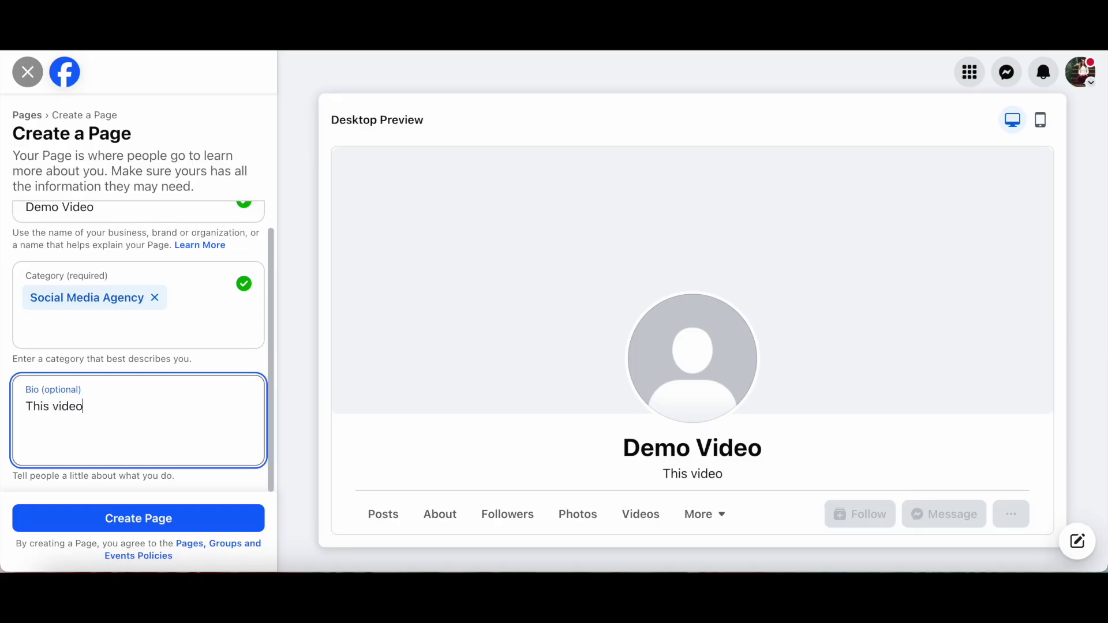
text( is all about how to makea.)
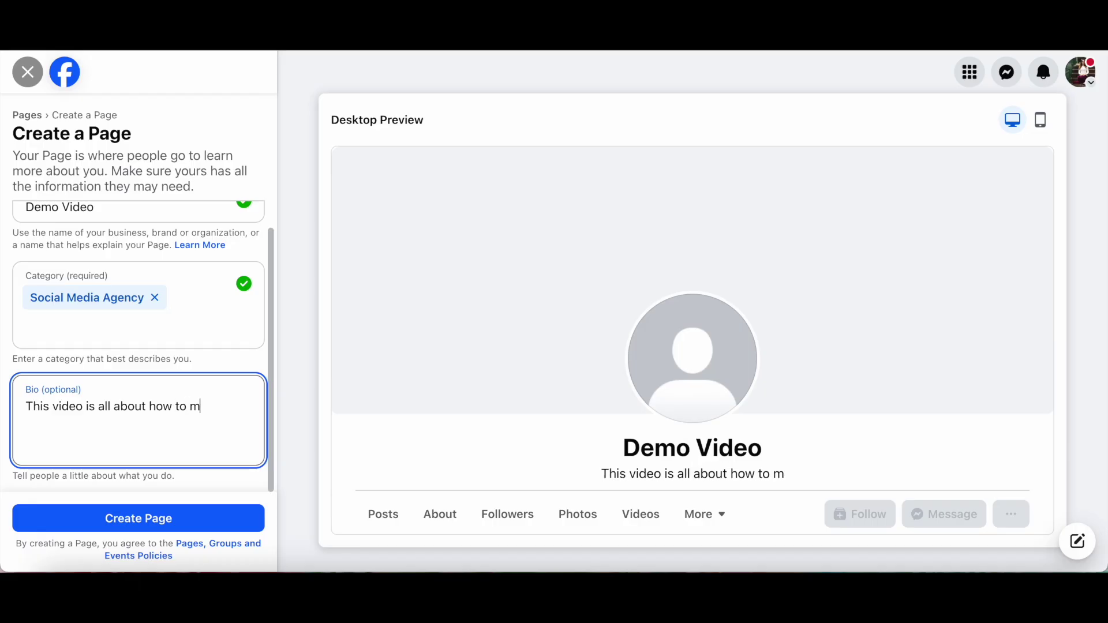
key(BackSpace)
key(BackSpace)
text(a Faceboko)
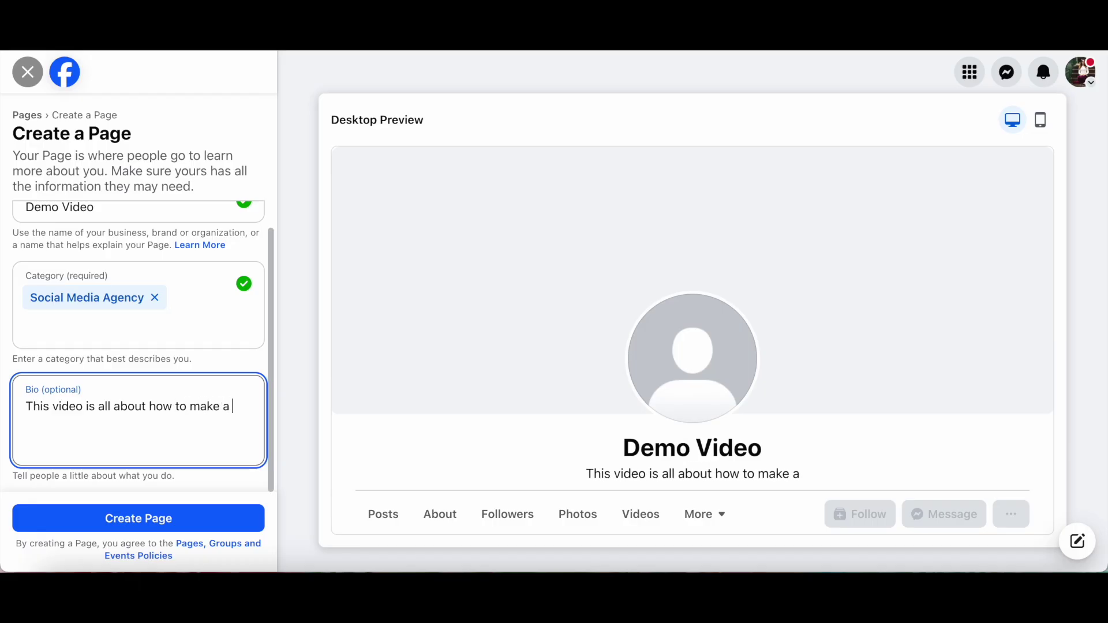
key(BackSpace)
key(BackSpace)
key(BackSpace)
text(ok page)
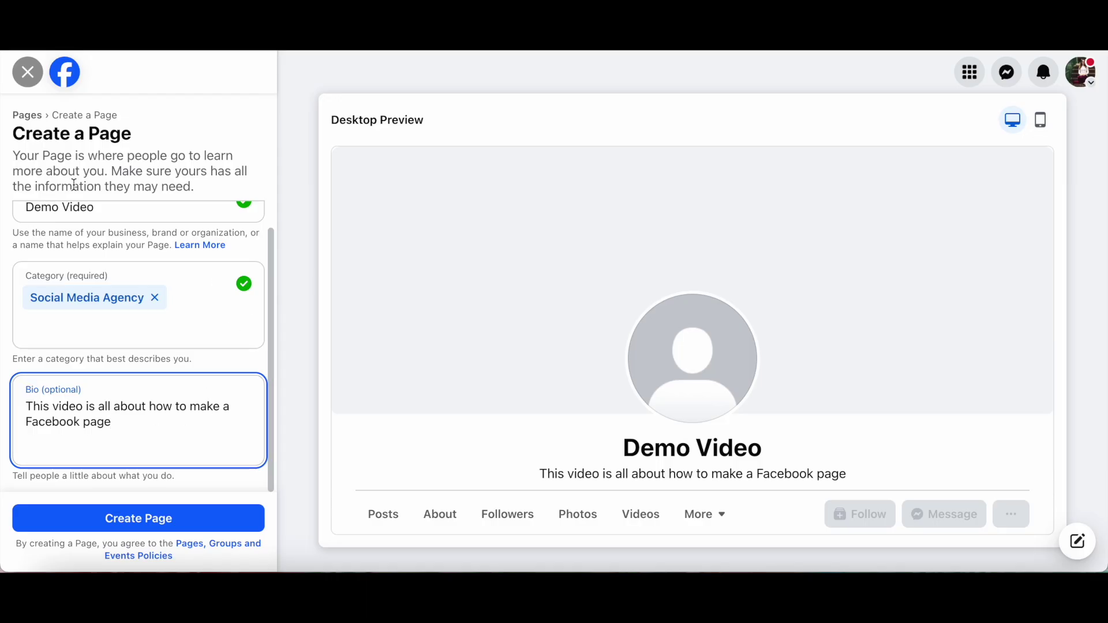
scroll(156, 358, up, 1)
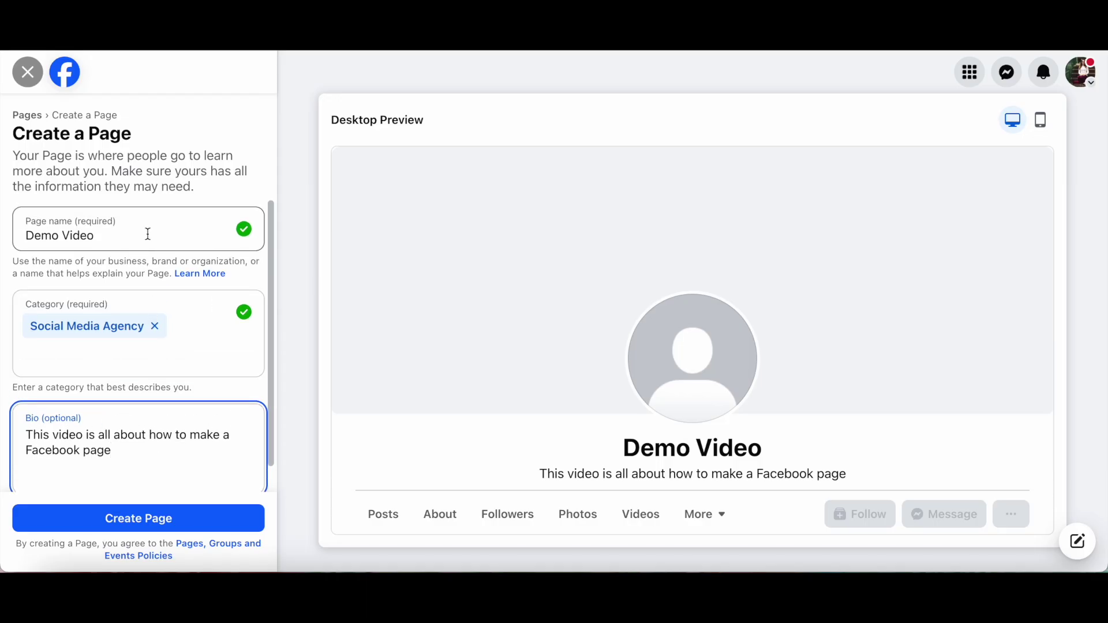
scroll(160, 332, down, 1)
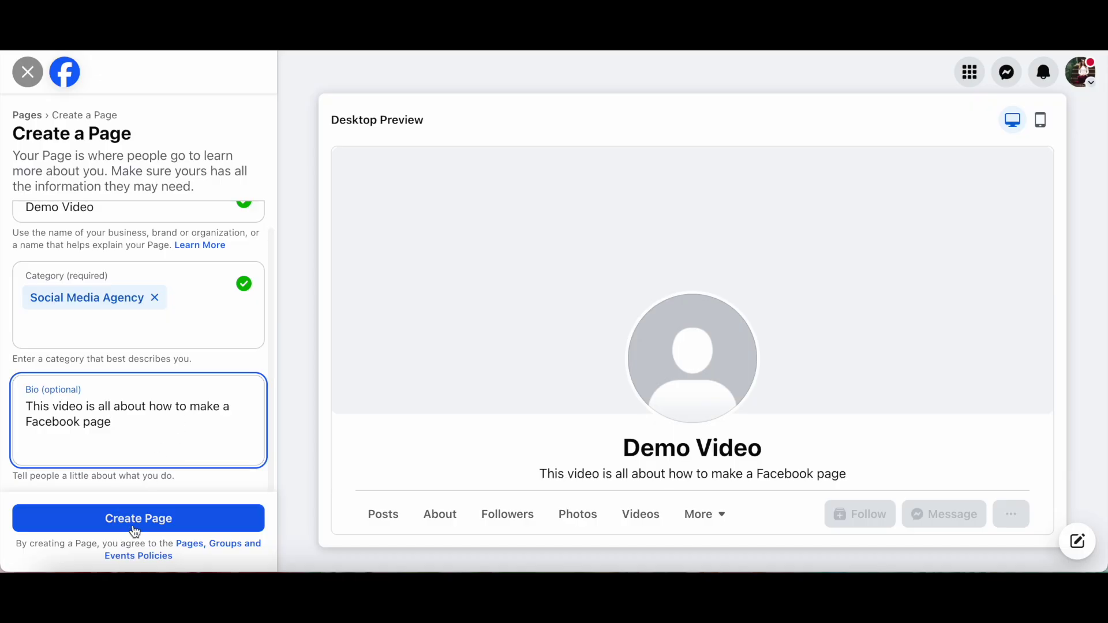
click(159, 529)
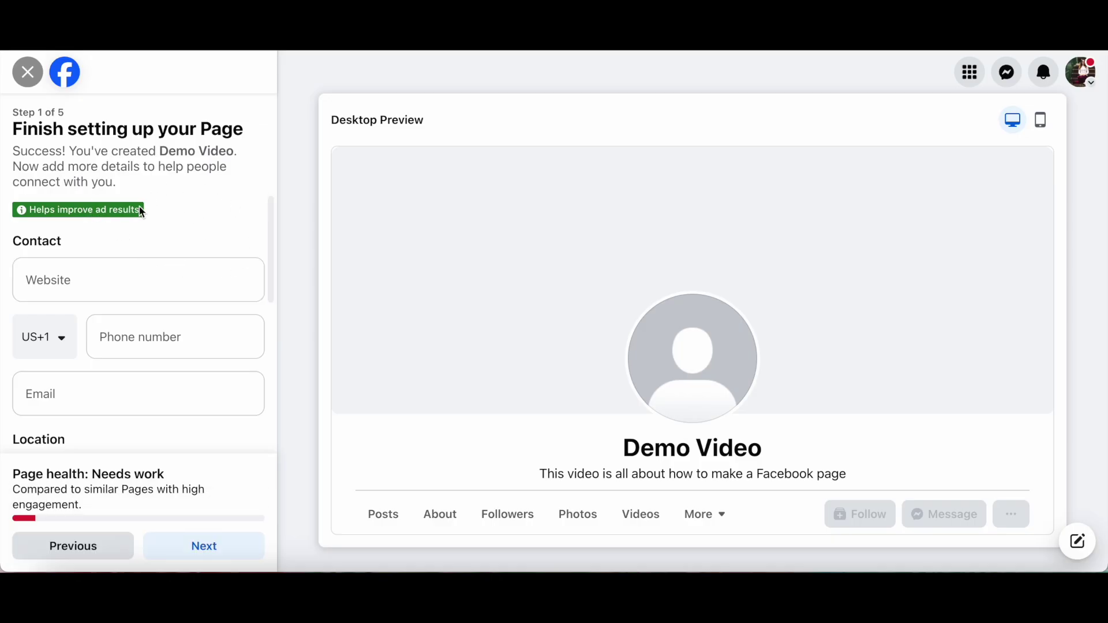
click(99, 277)
text(https)
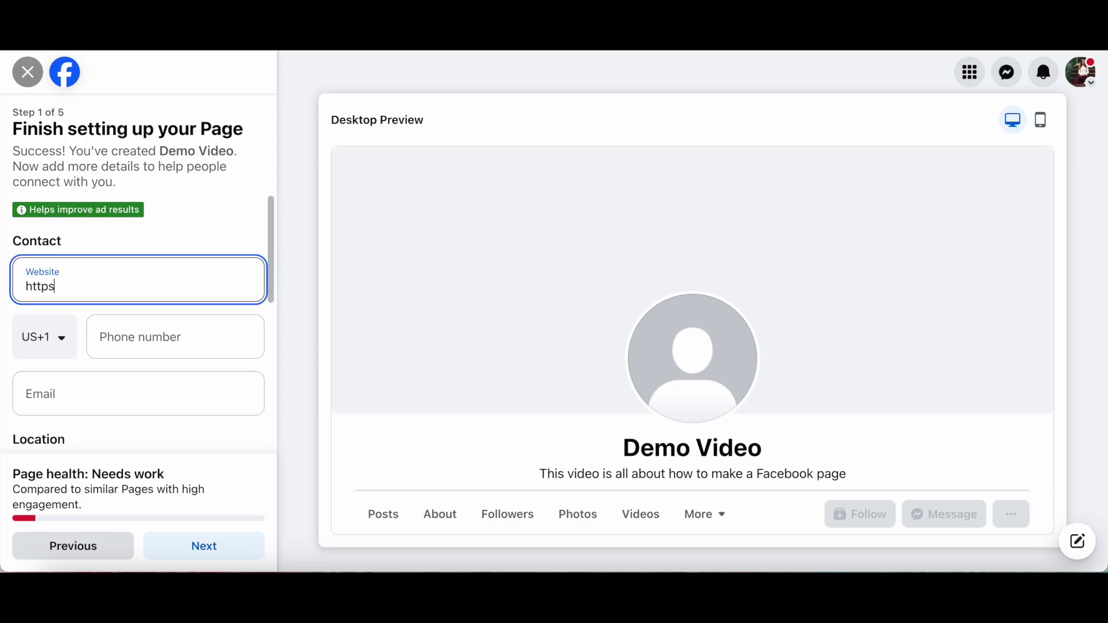
text(://www.yestotech.com)
click(134, 335)
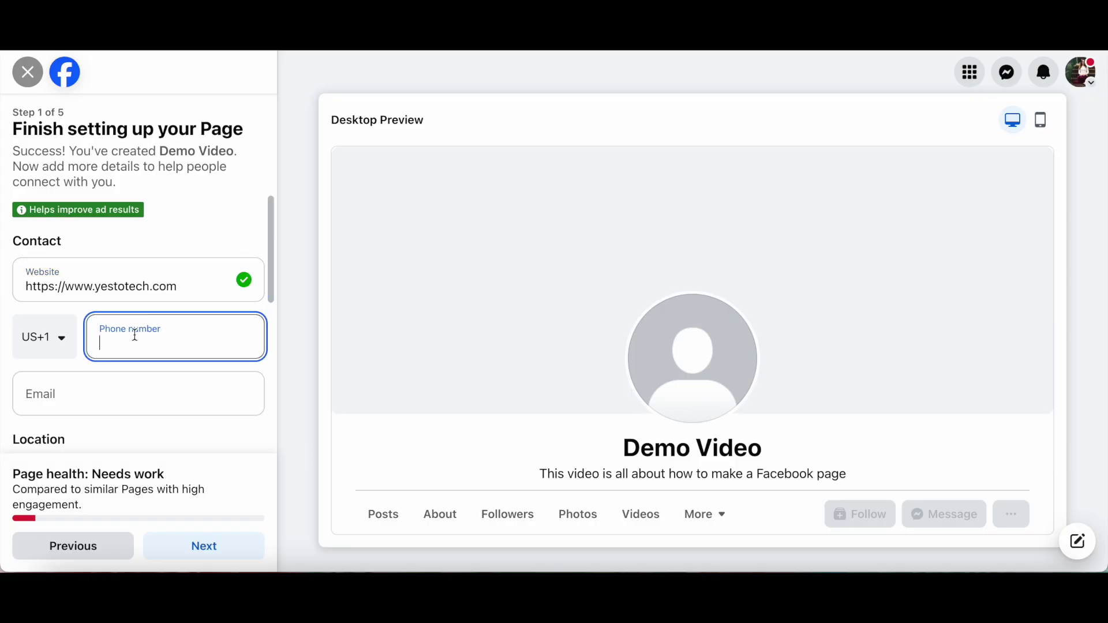
text(8888888888)
- Add the contact e-mail and step through the street address, city and ZIP fields
click(164, 407)
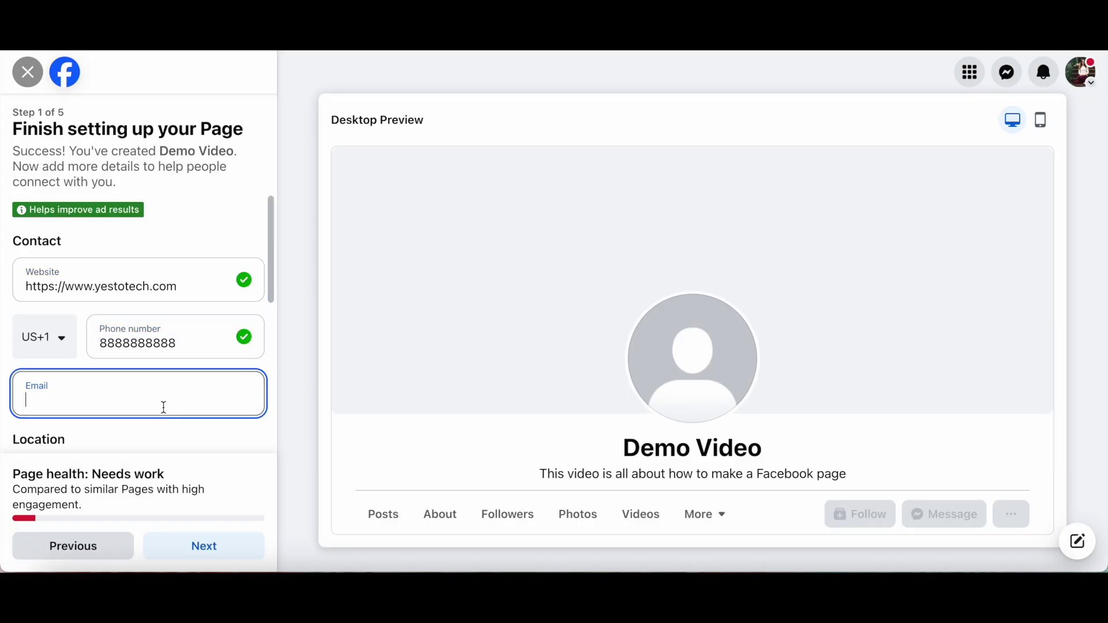
scroll(213, 376, down, 4)
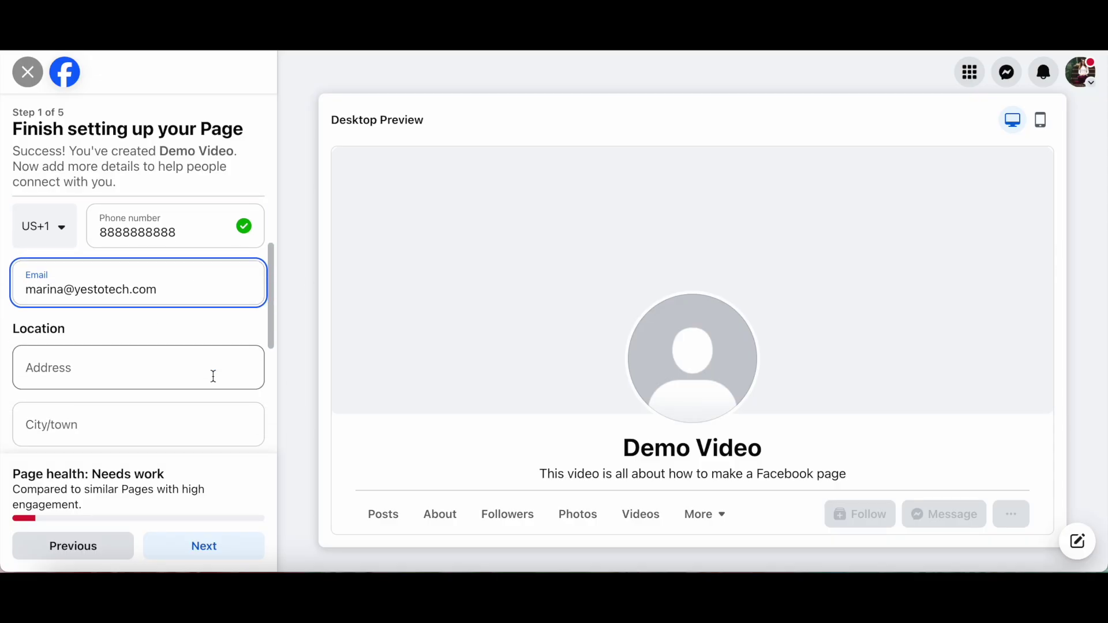
scroll(213, 376, up, 1)
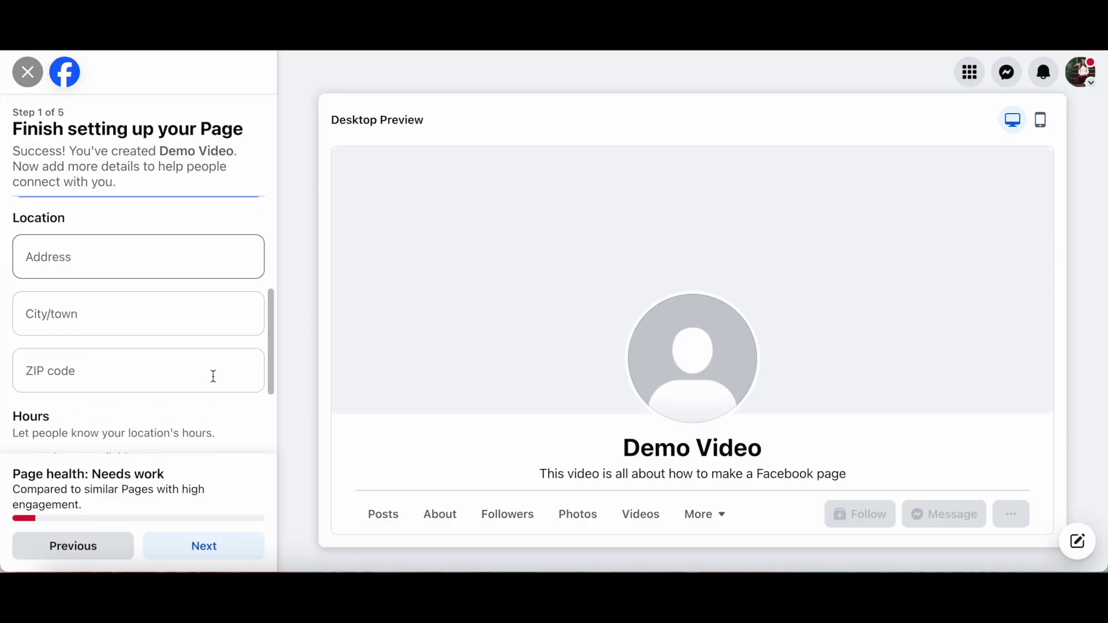
click(198, 257)
click(166, 328)
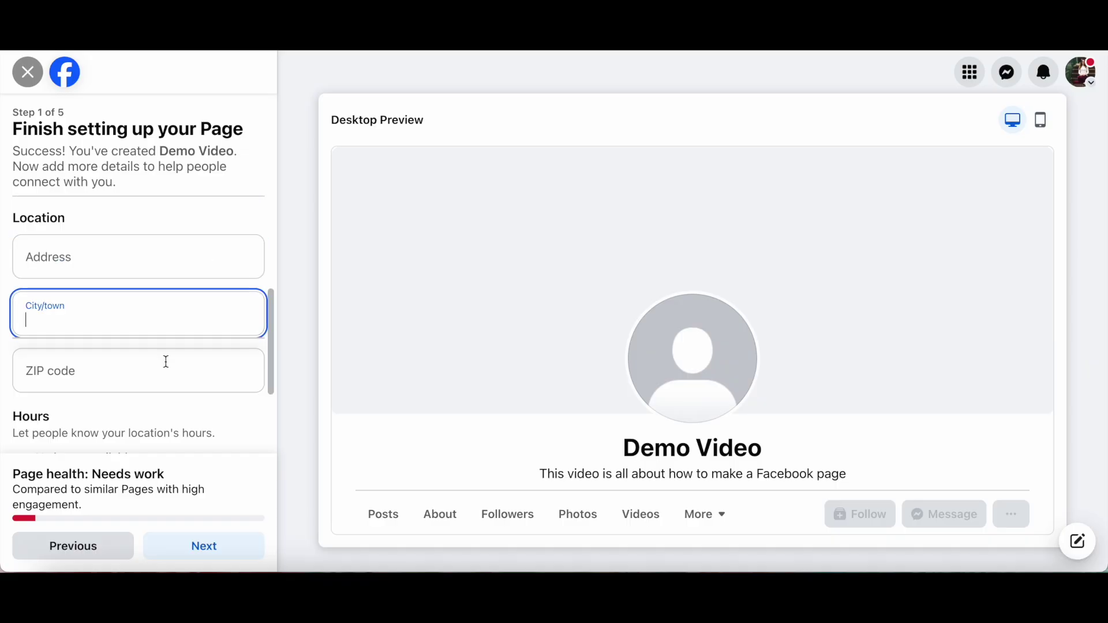
click(166, 373)
scroll(166, 373, down, 3)
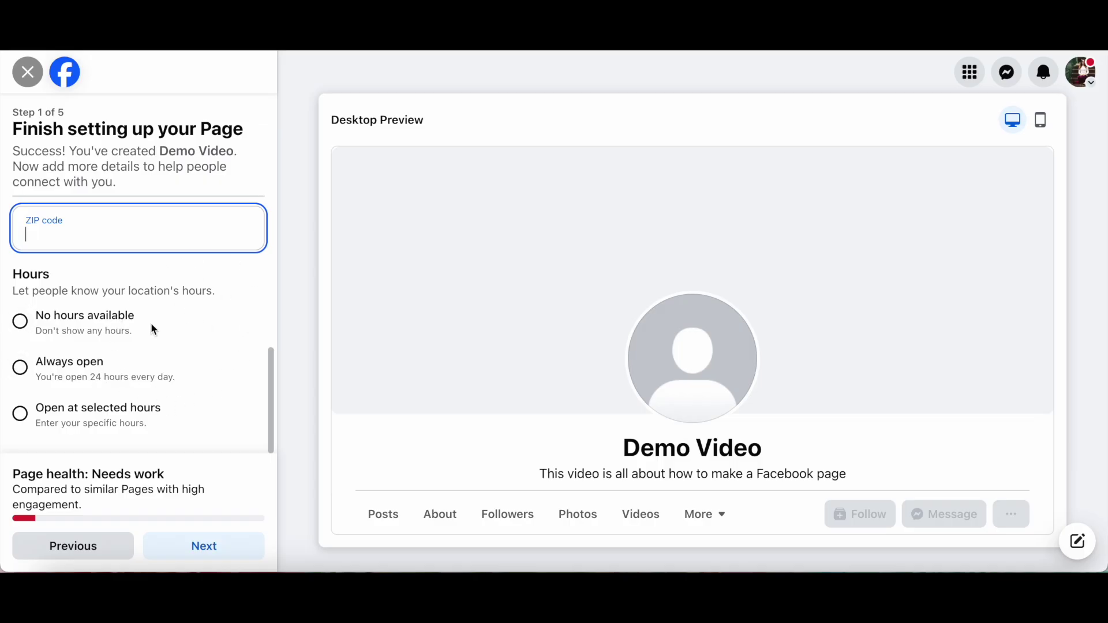
- Set the page hours to Always open after dismissing the Selected Hours dialog
click(118, 329)
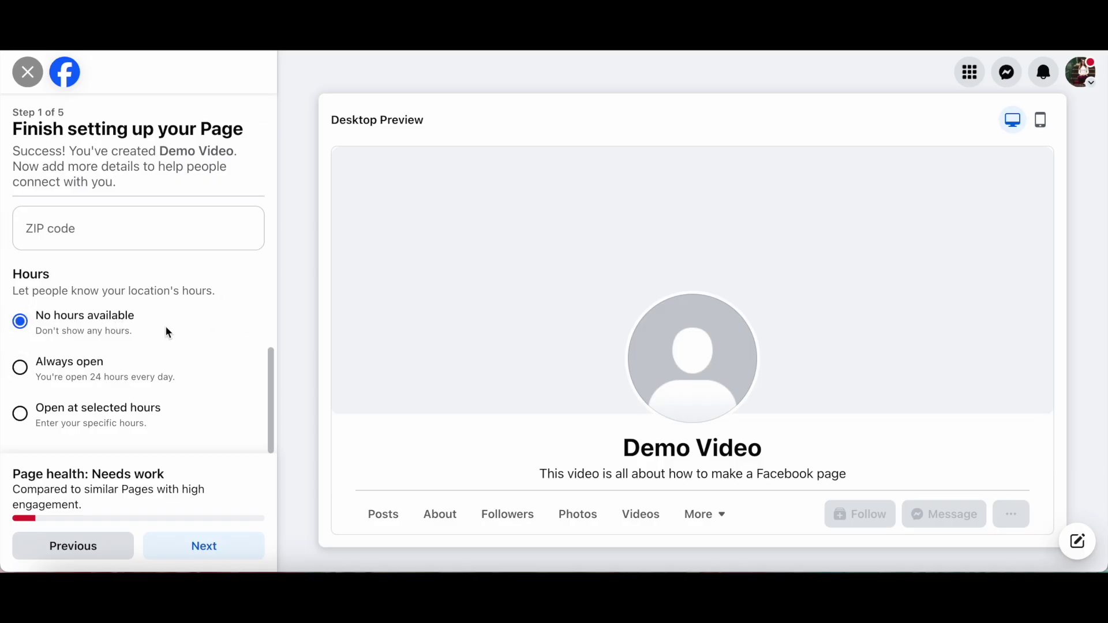
click(153, 377)
click(131, 419)
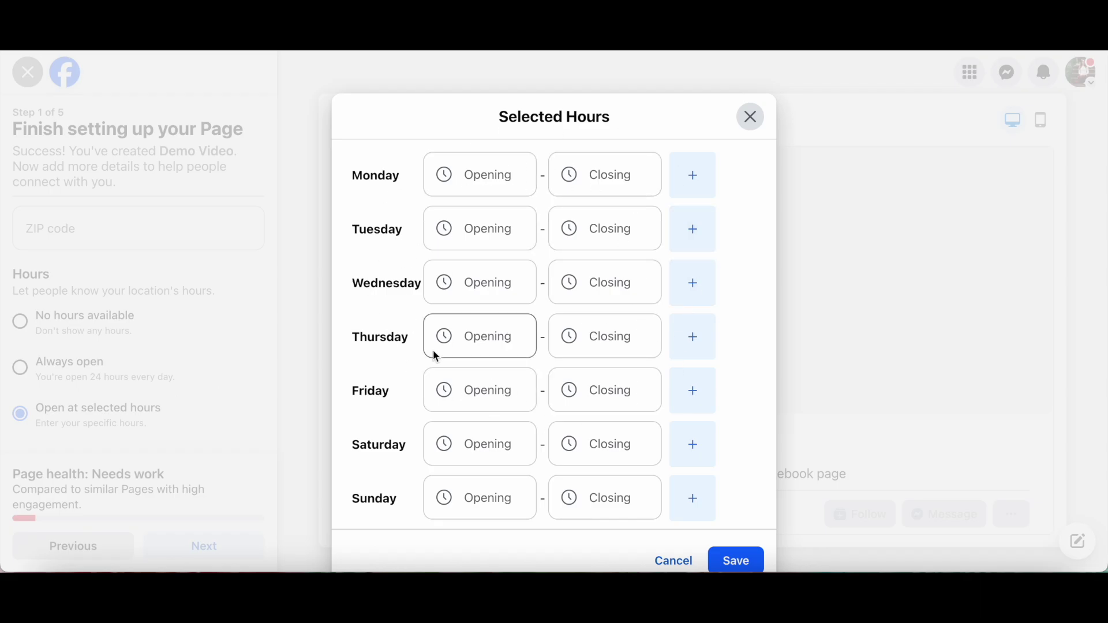
click(750, 119)
click(97, 375)
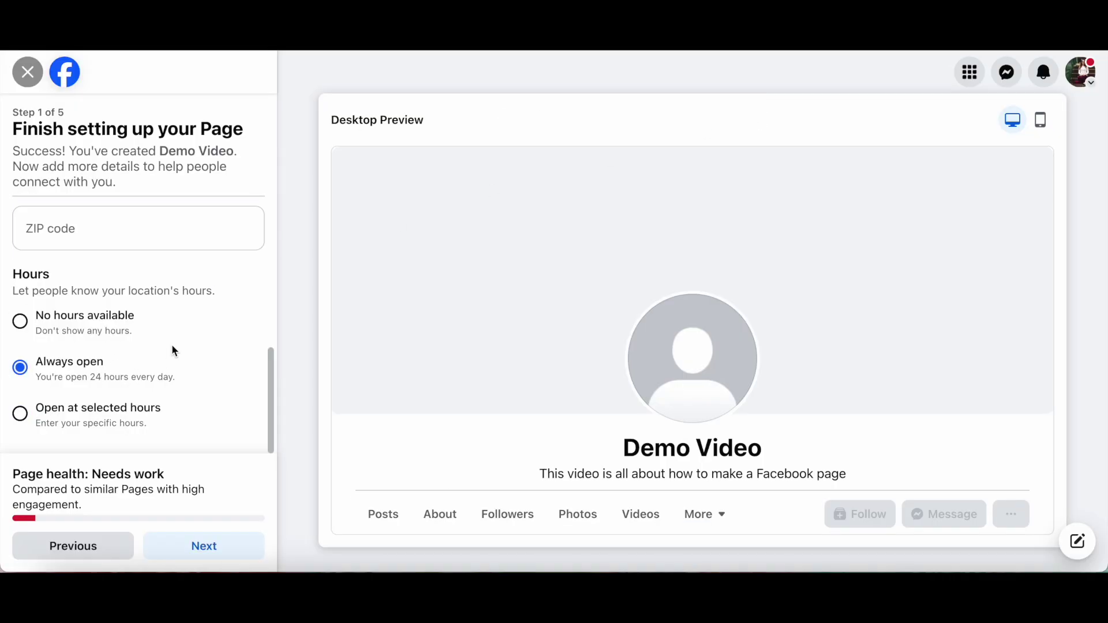
- Advance to Customize your Page and cancel the profile picture file picker without adding an image
click(229, 546)
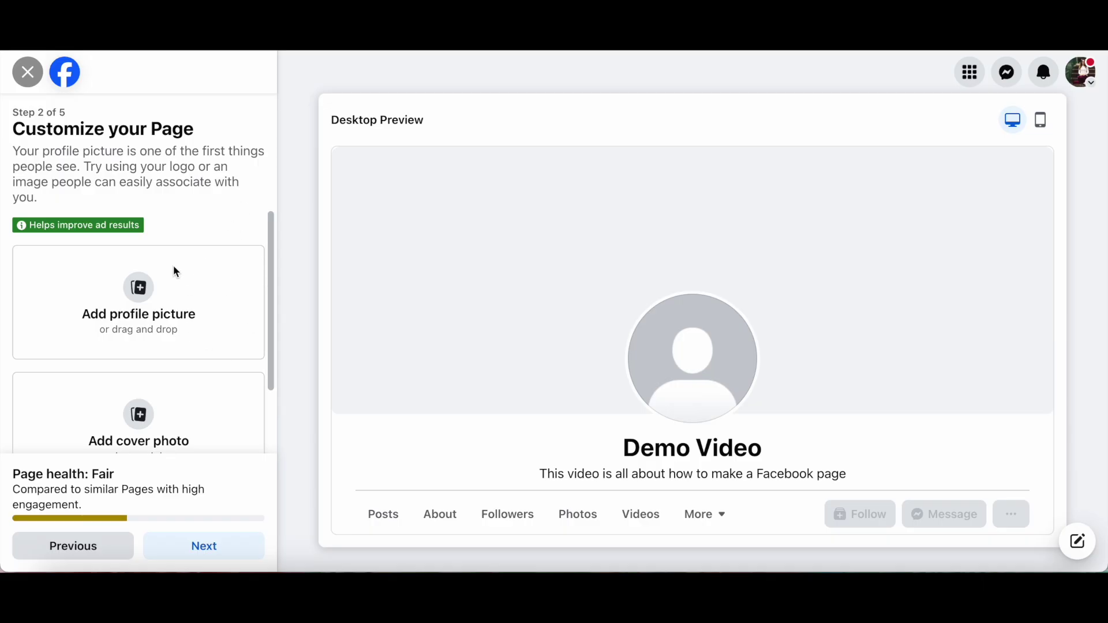
scroll(188, 271, down, 2)
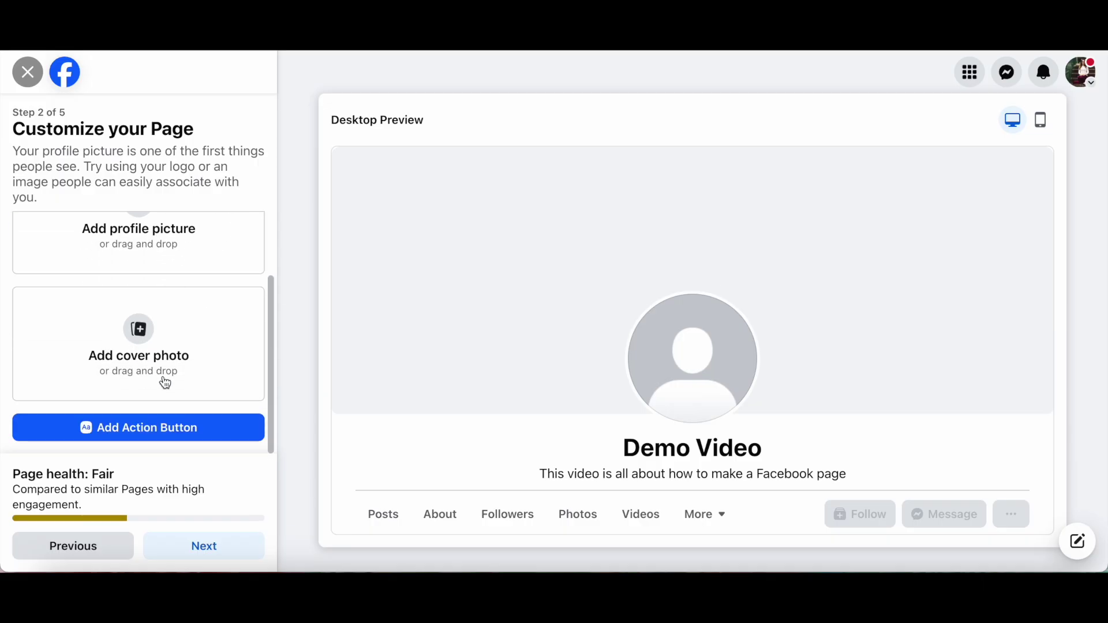
scroll(141, 376, up, 2)
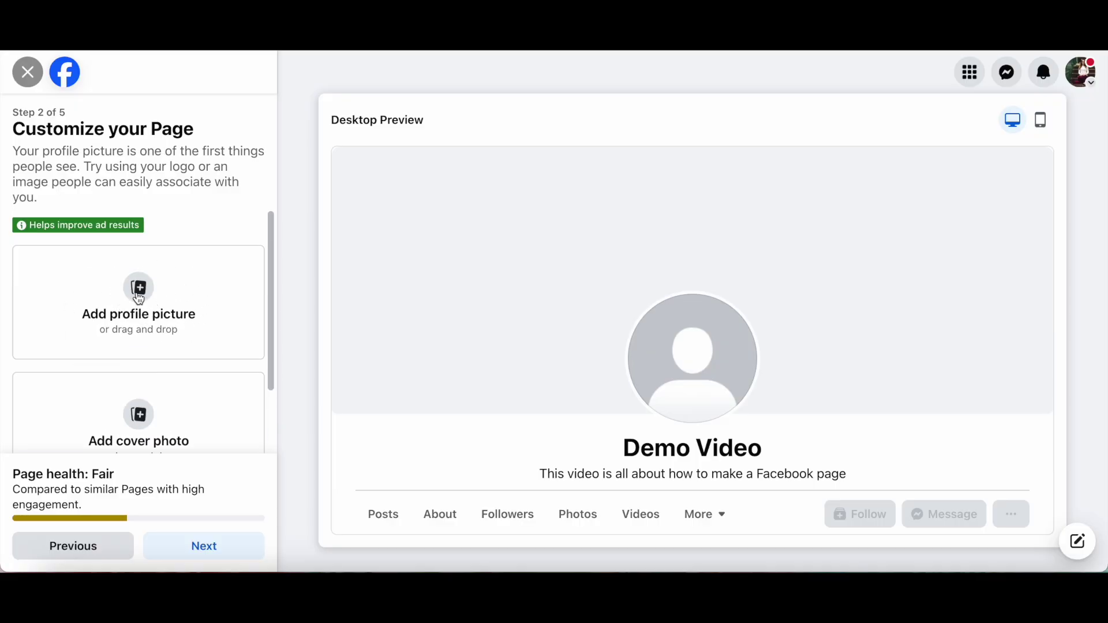
click(138, 294)
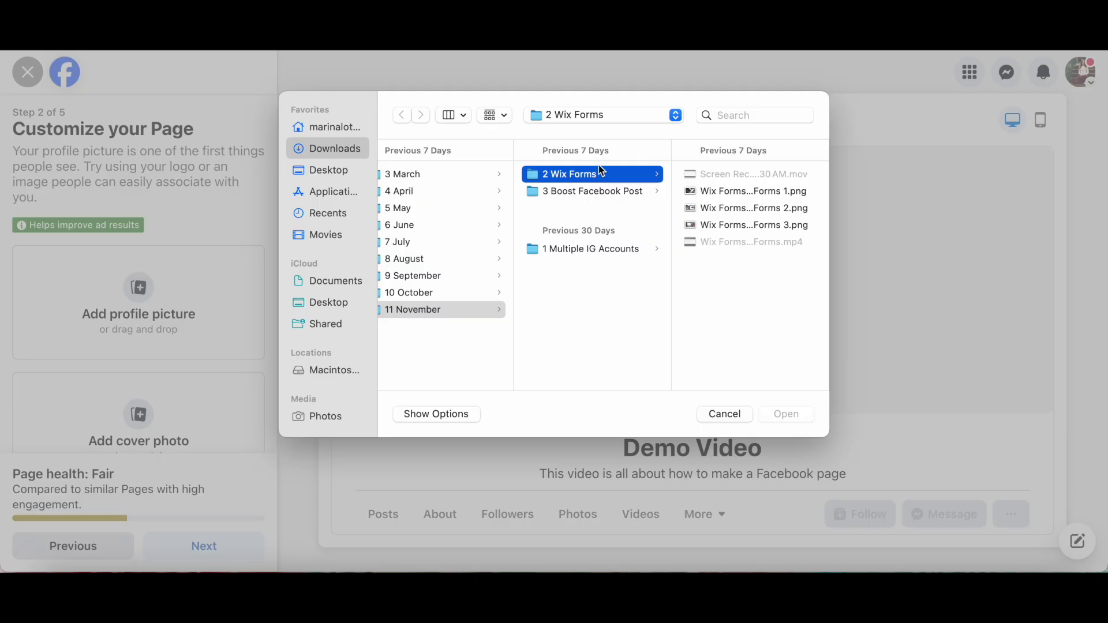
click(711, 410)
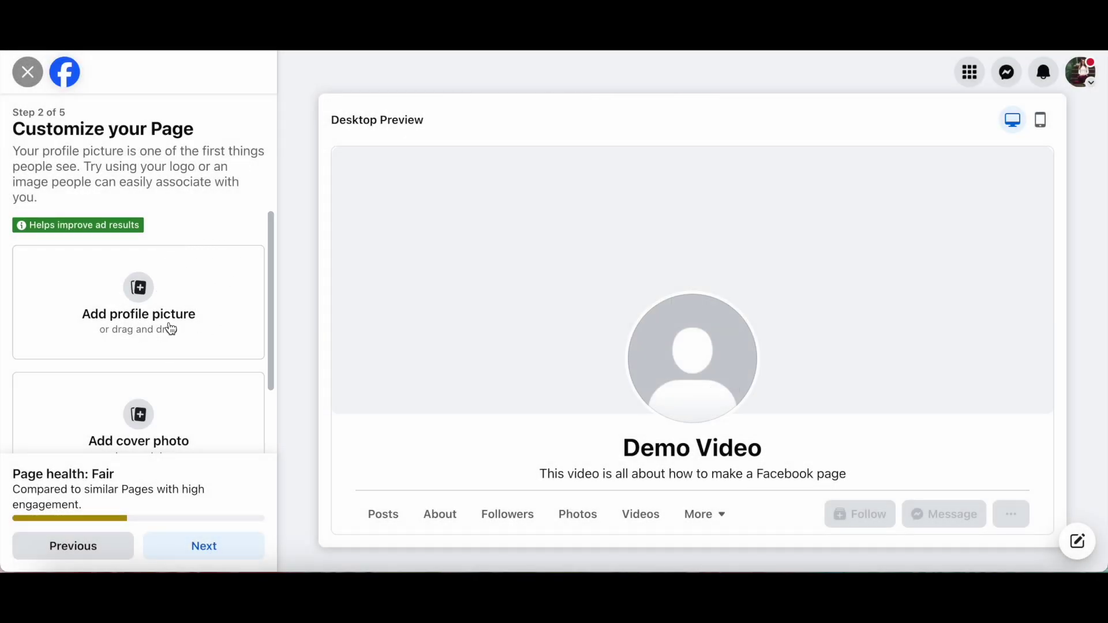
scroll(151, 291, down, 2)
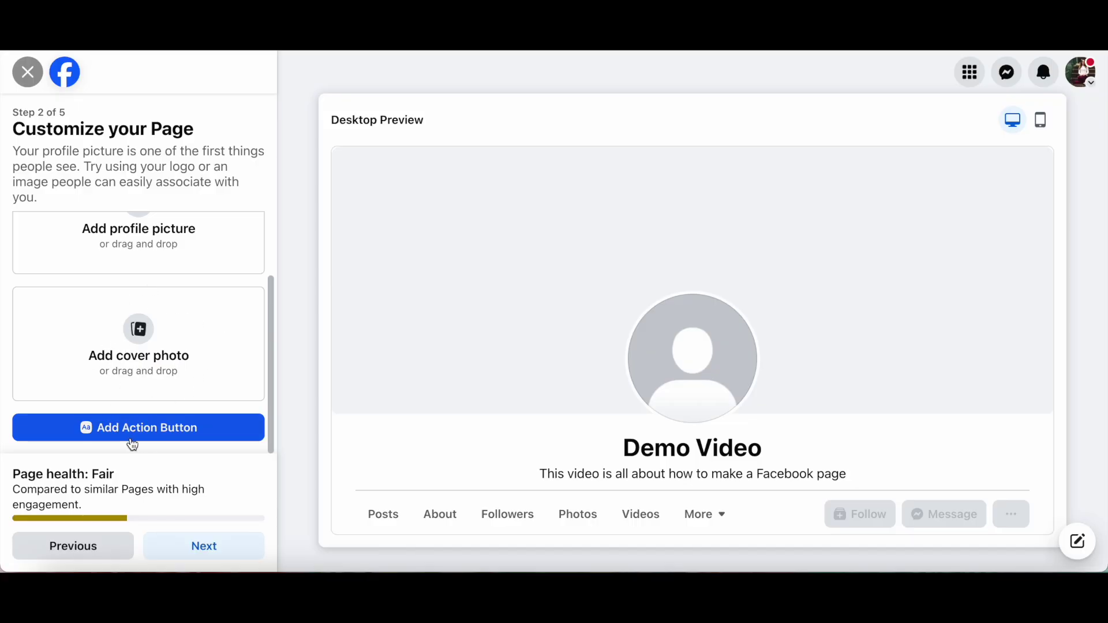
- Start an action button via Try It and choose Watch now as its type
click(150, 440)
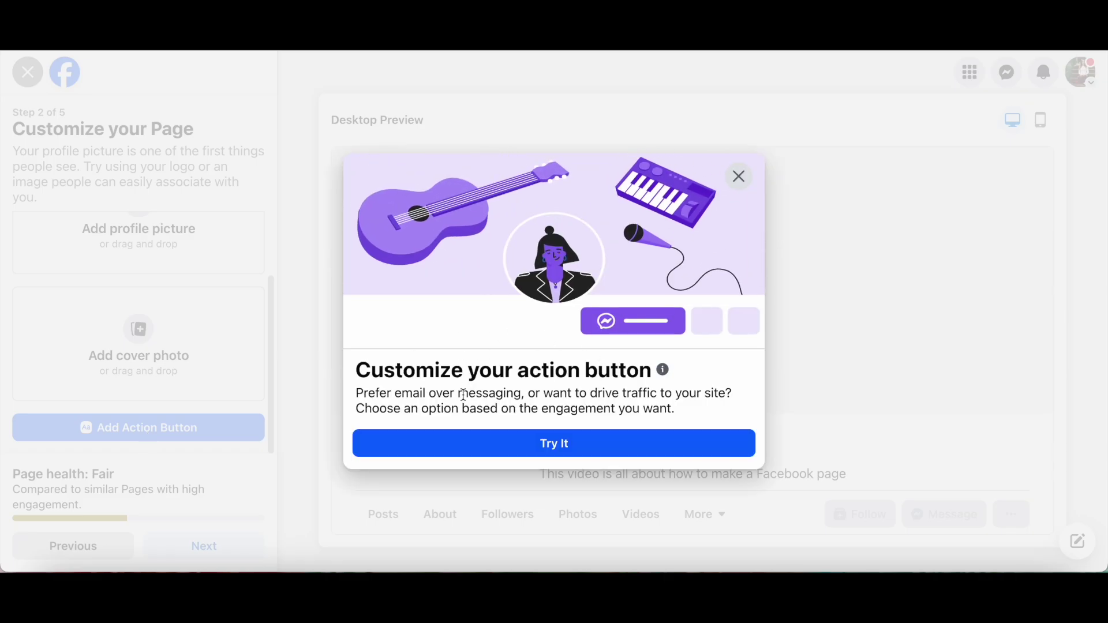
click(511, 448)
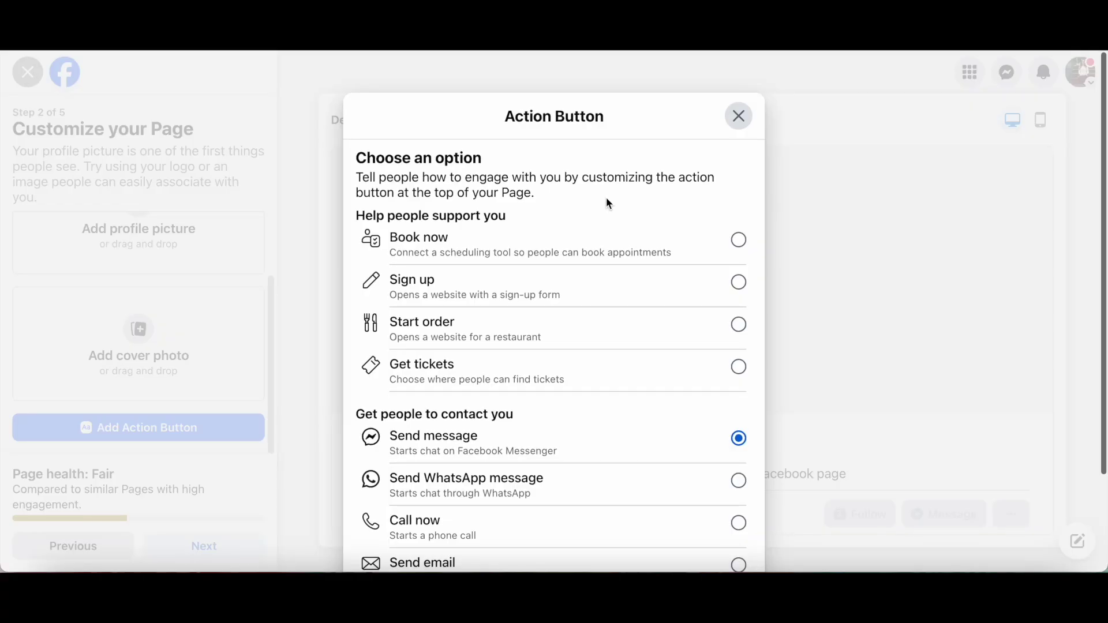
scroll(606, 202, down, 1)
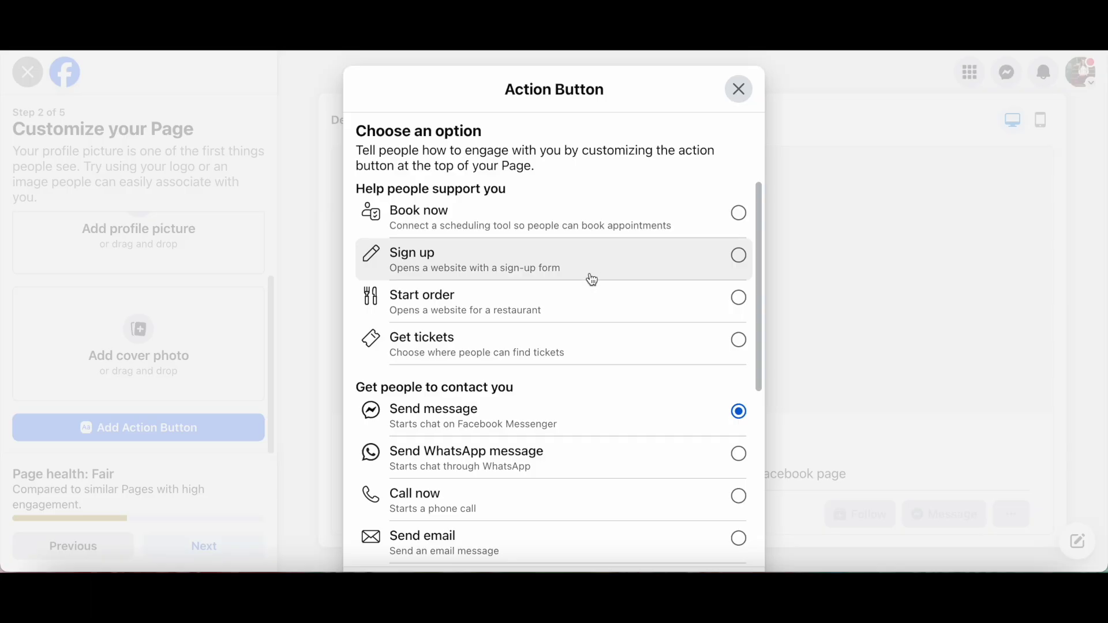
scroll(590, 302, down, 1)
scroll(591, 302, down, 3)
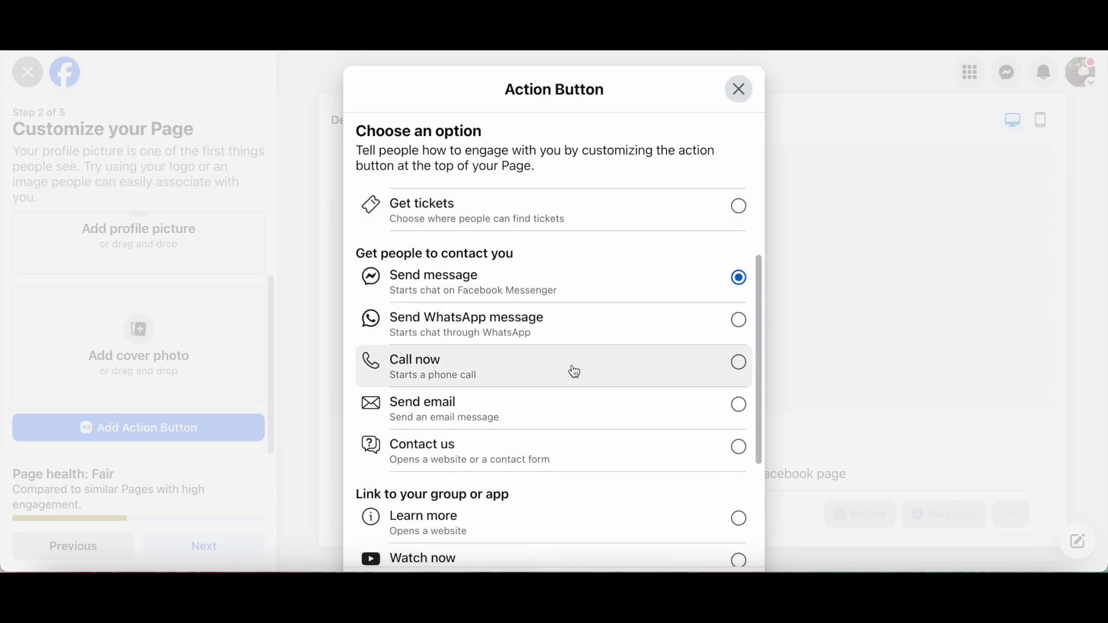
scroll(570, 408, down, 3)
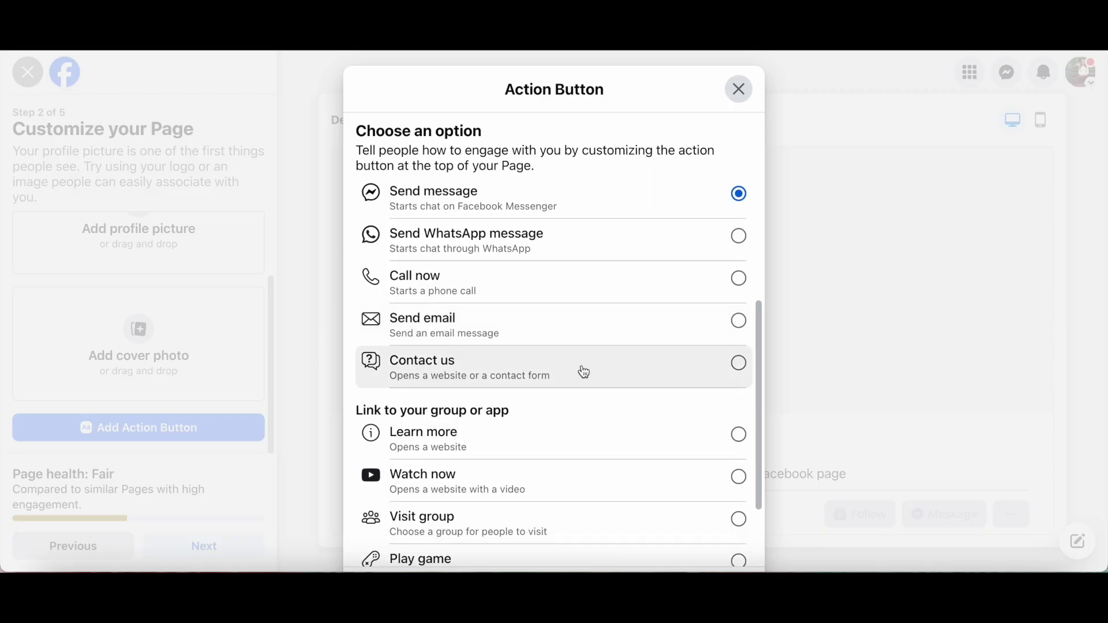
scroll(581, 371, down, 3)
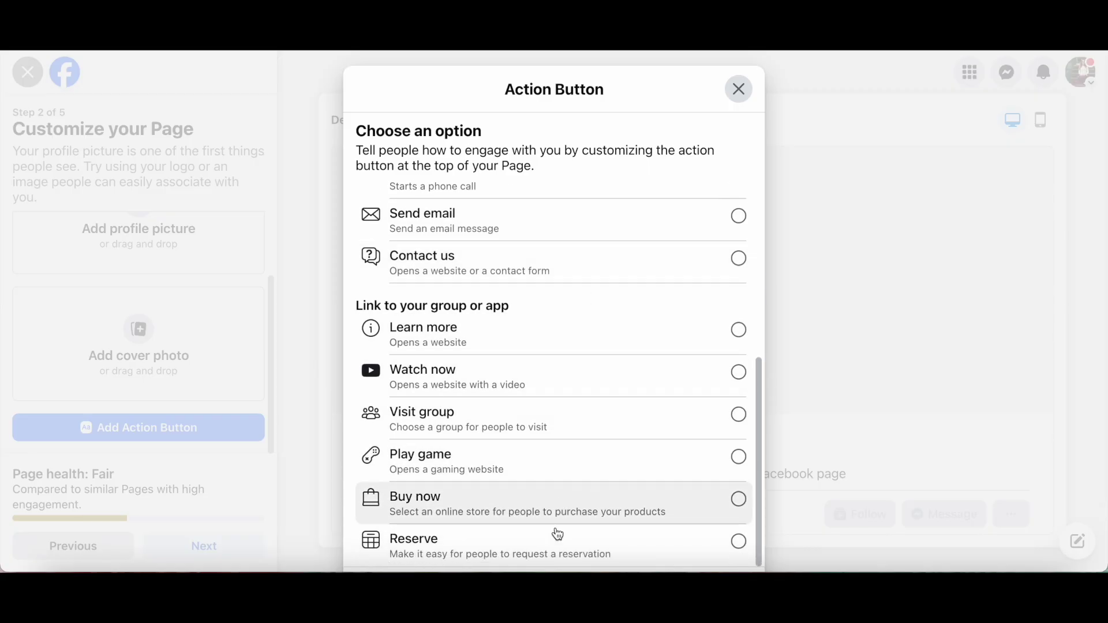
click(631, 376)
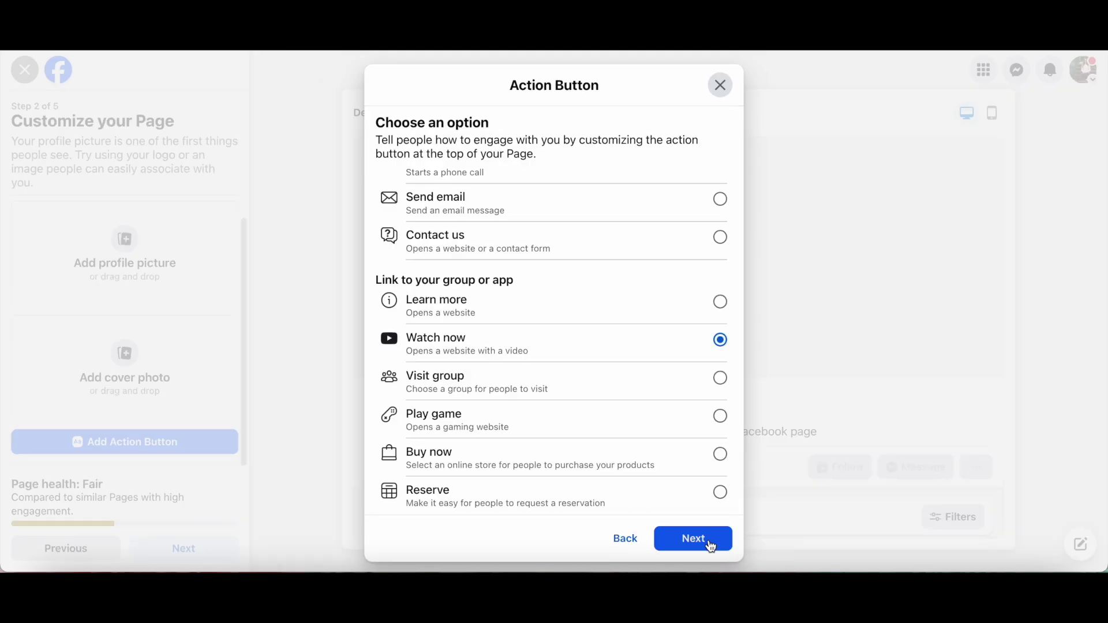
click(711, 545)
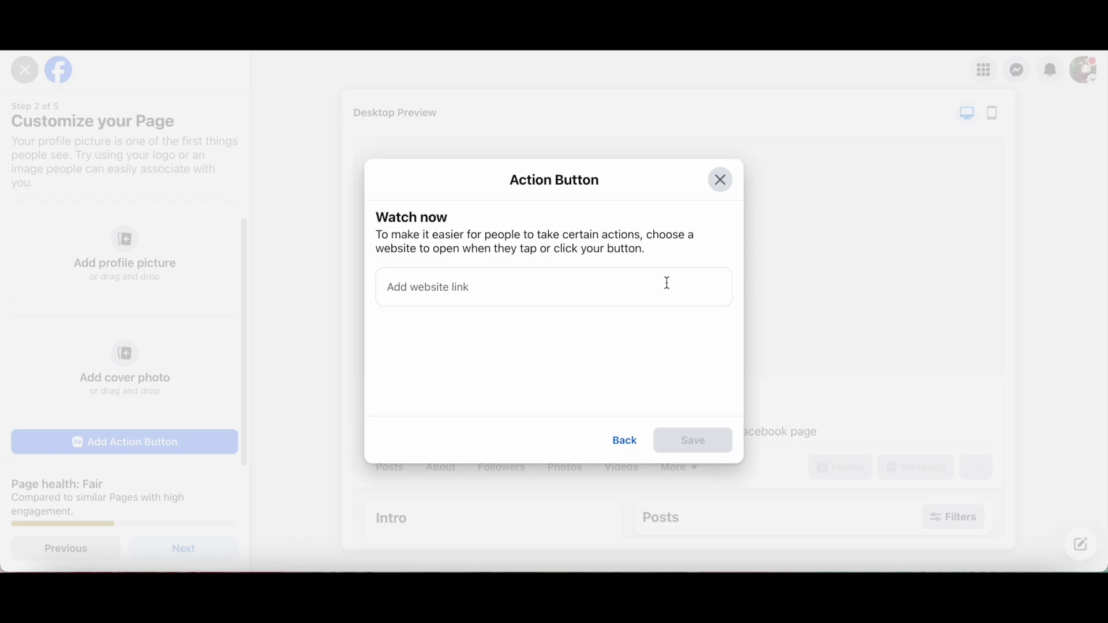
click(588, 286)
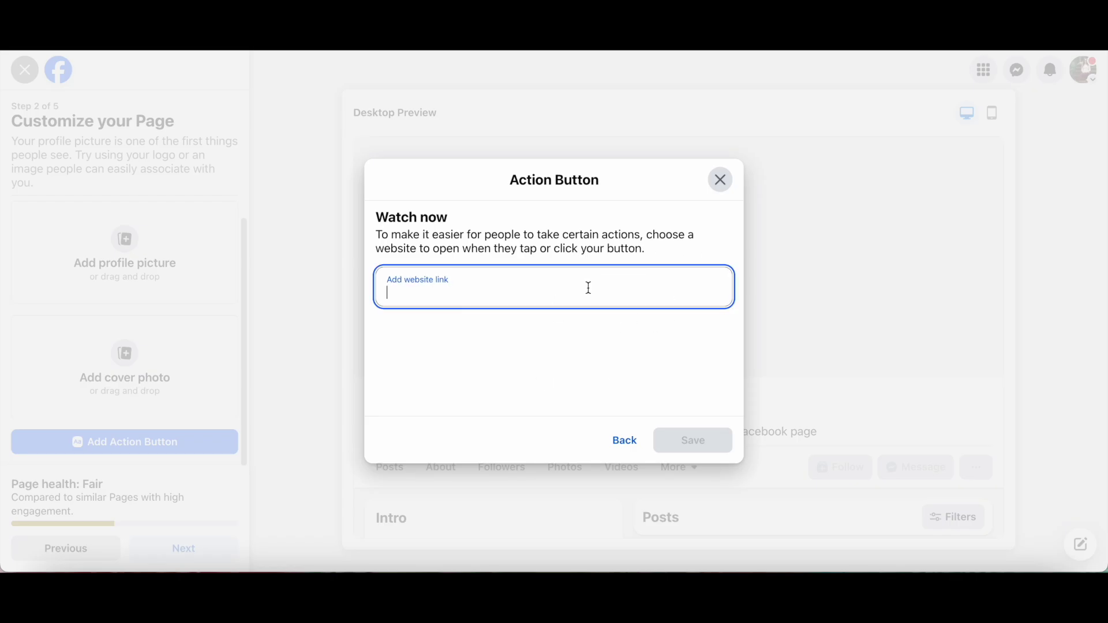
text(https://www.youtube.com/@YesToTech)
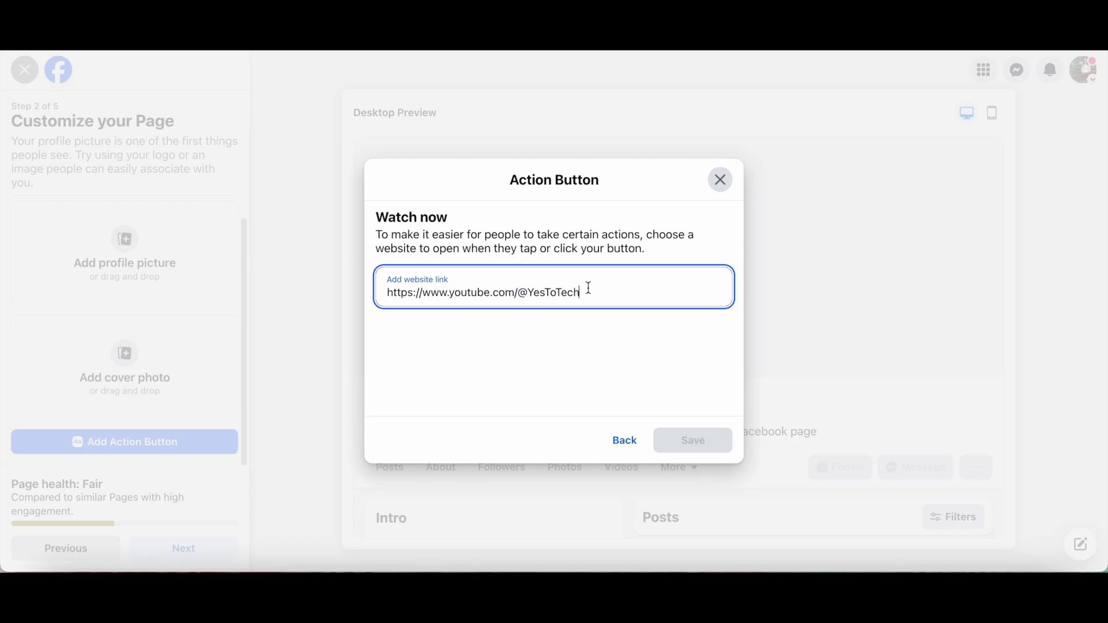
click(702, 448)
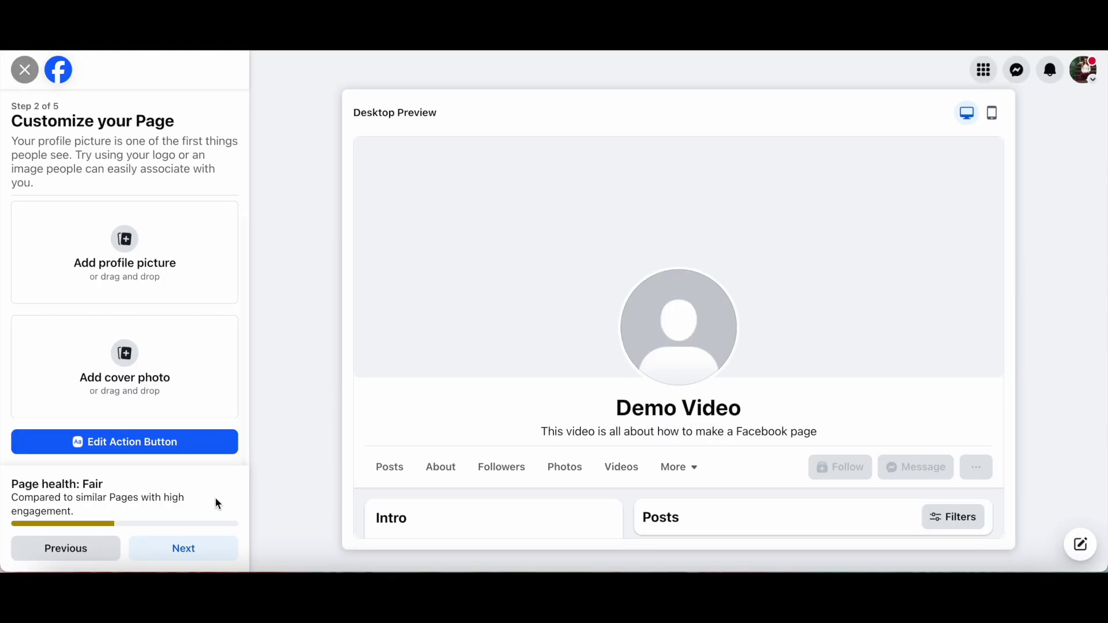
- On the WhatsApp step, check the US+1 country code list, then skip connecting a number
click(203, 554)
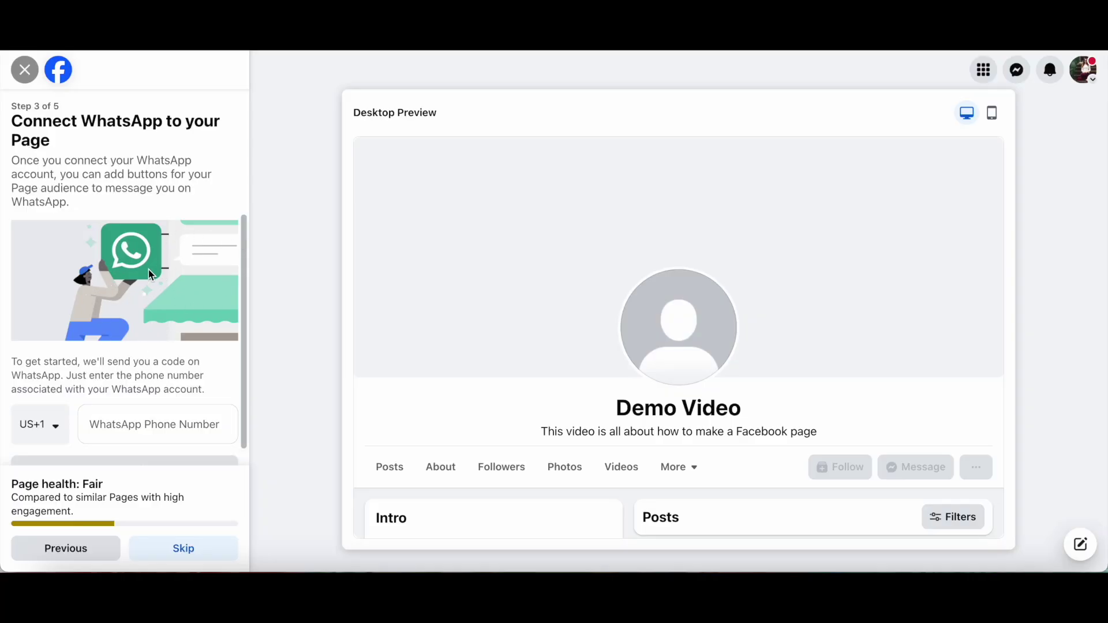
scroll(117, 268, down, 1)
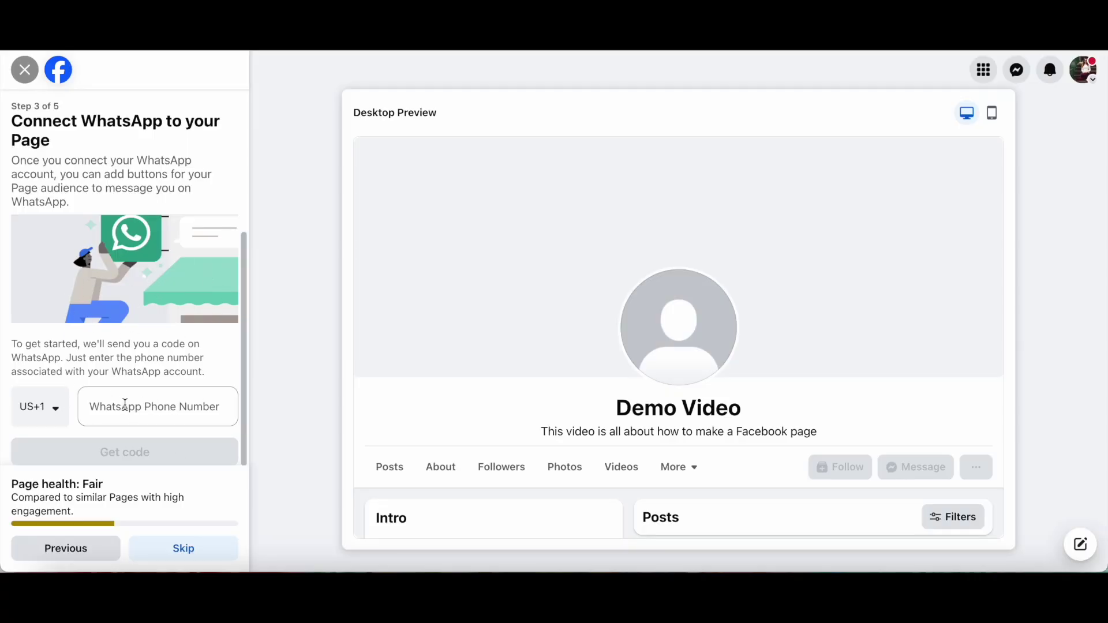
click(58, 412)
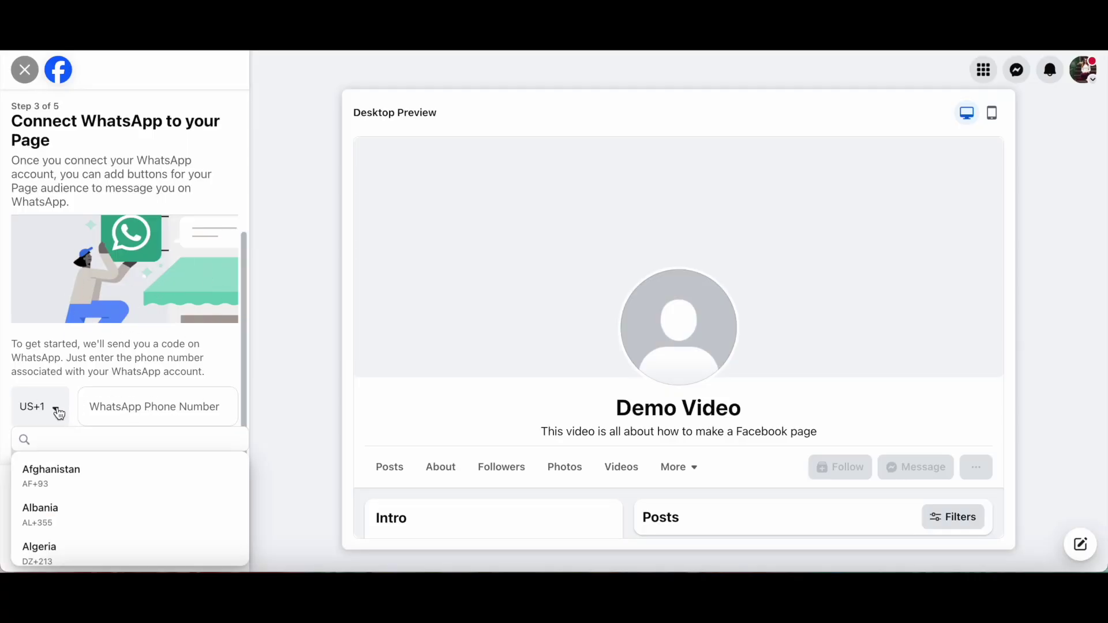
click(58, 412)
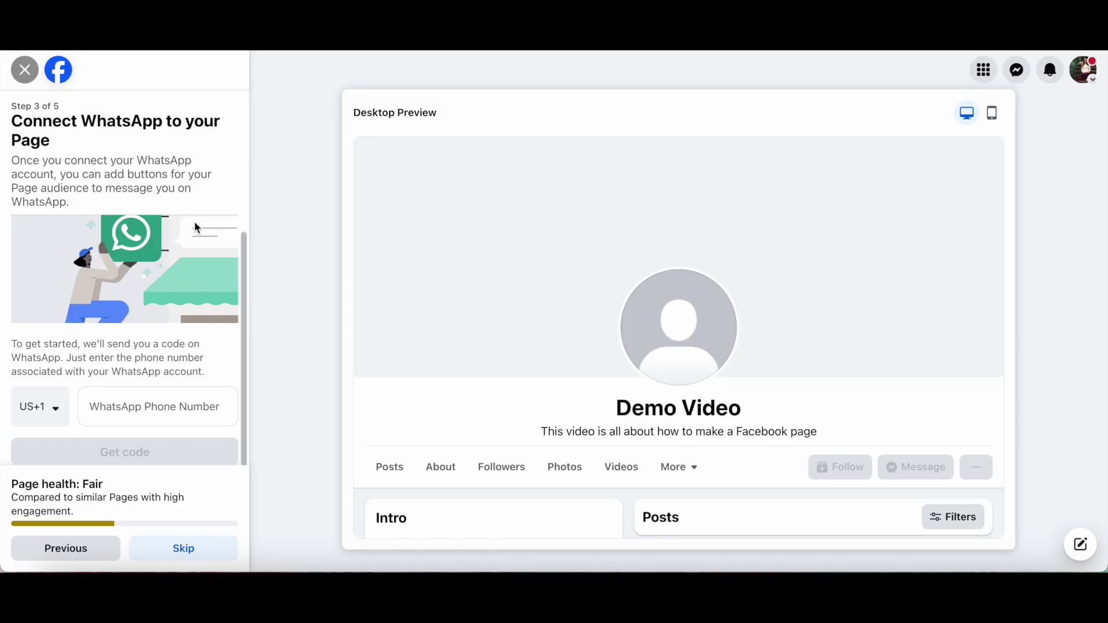
click(195, 555)
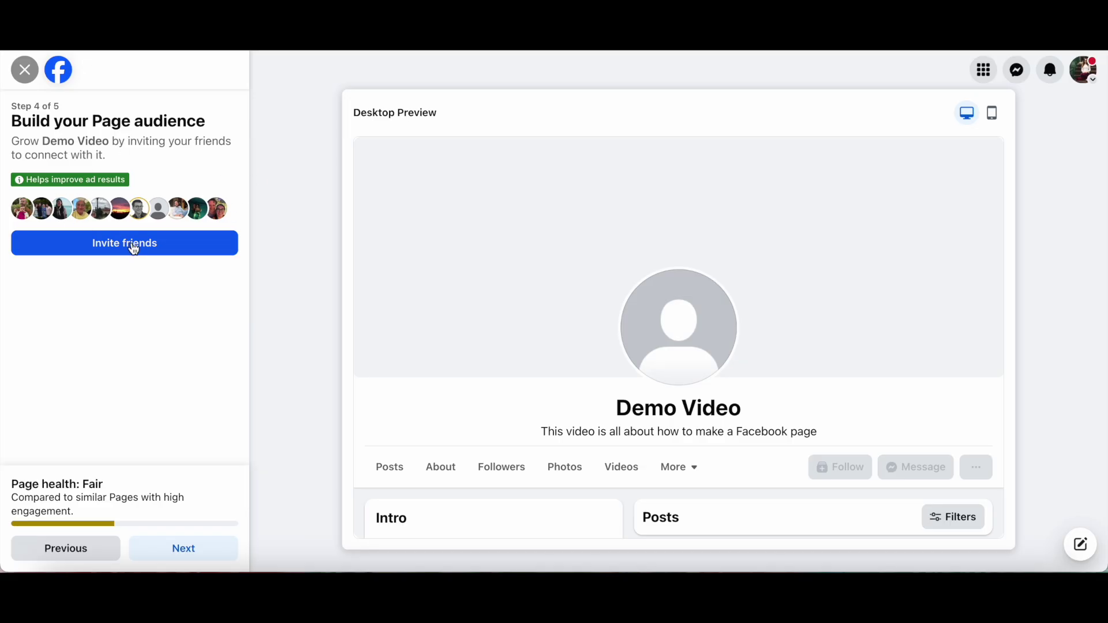
- Select all friends (1000 of 1010) in the invite list and send the invitations
click(133, 252)
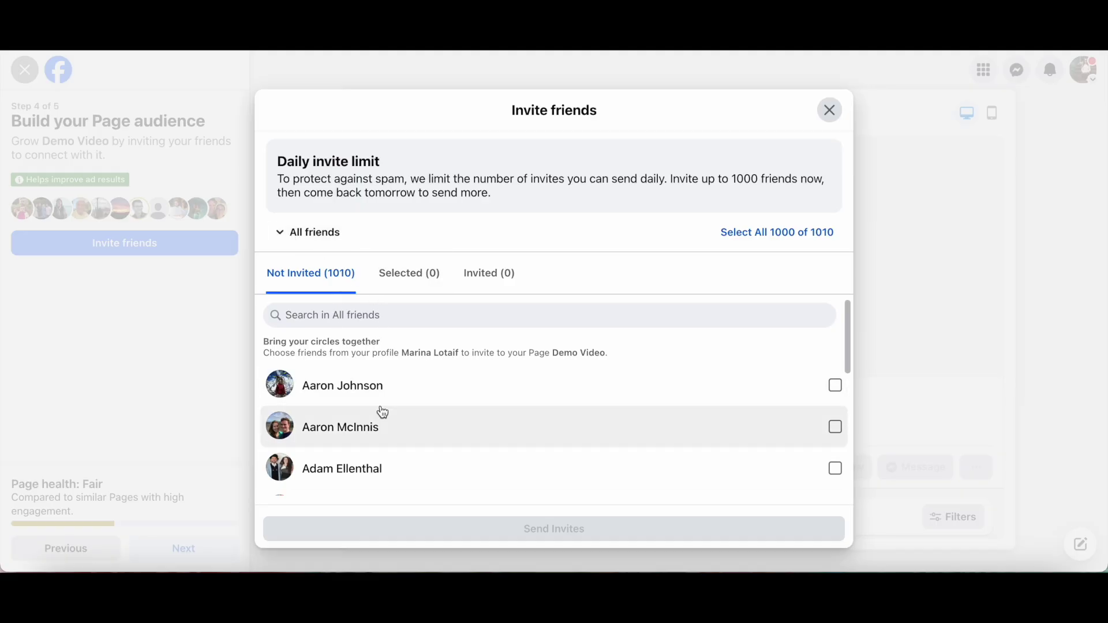
scroll(404, 432, down, 10)
scroll(422, 452, up, 10)
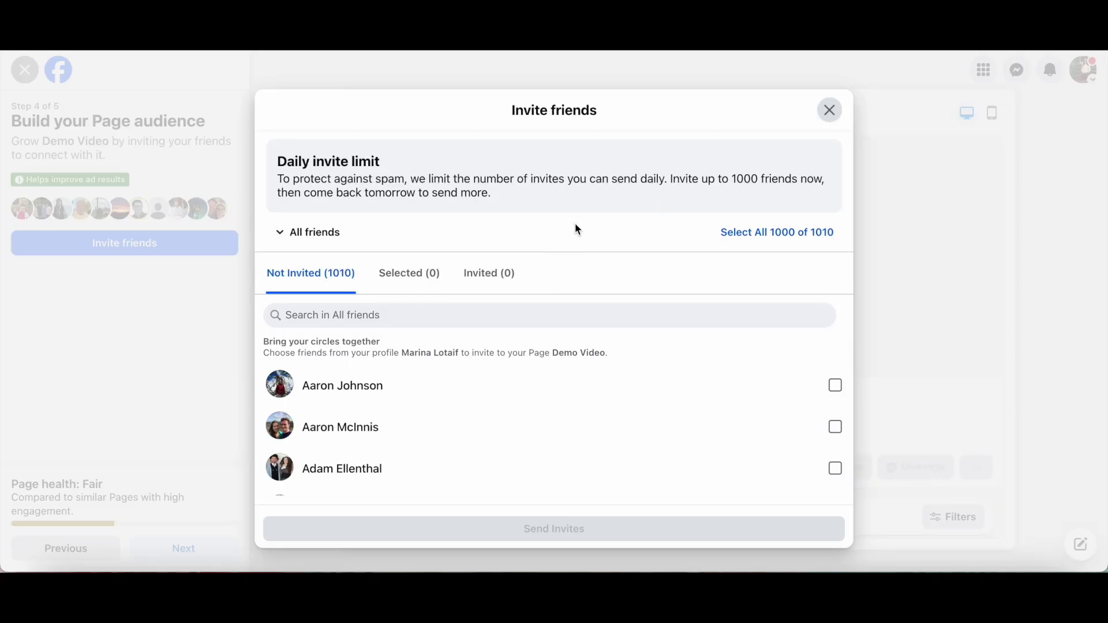
click(749, 241)
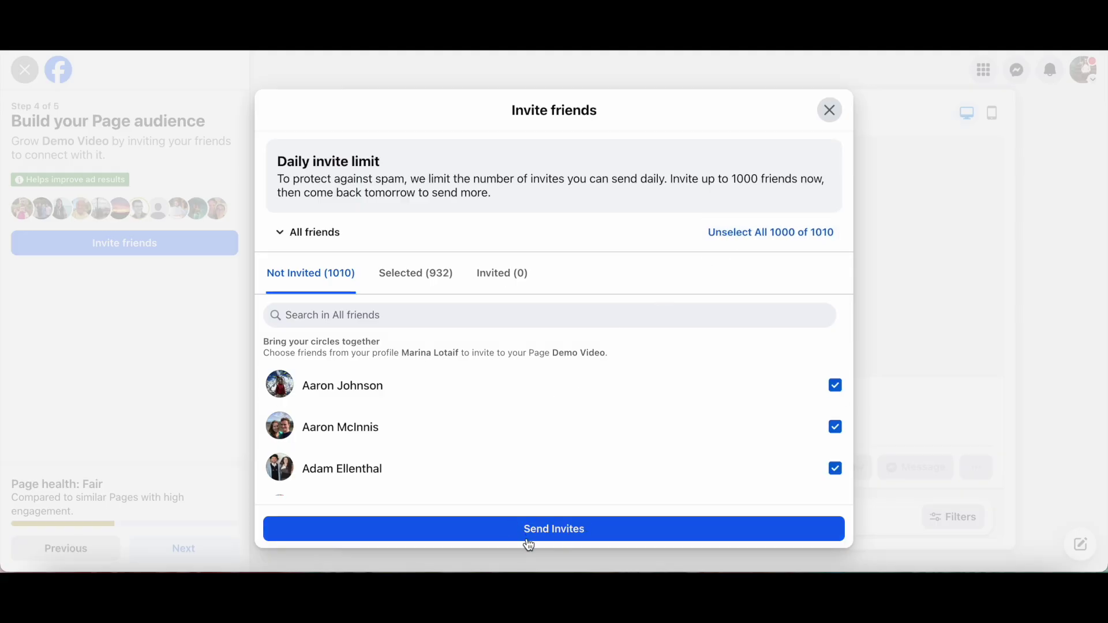
click(130, 311)
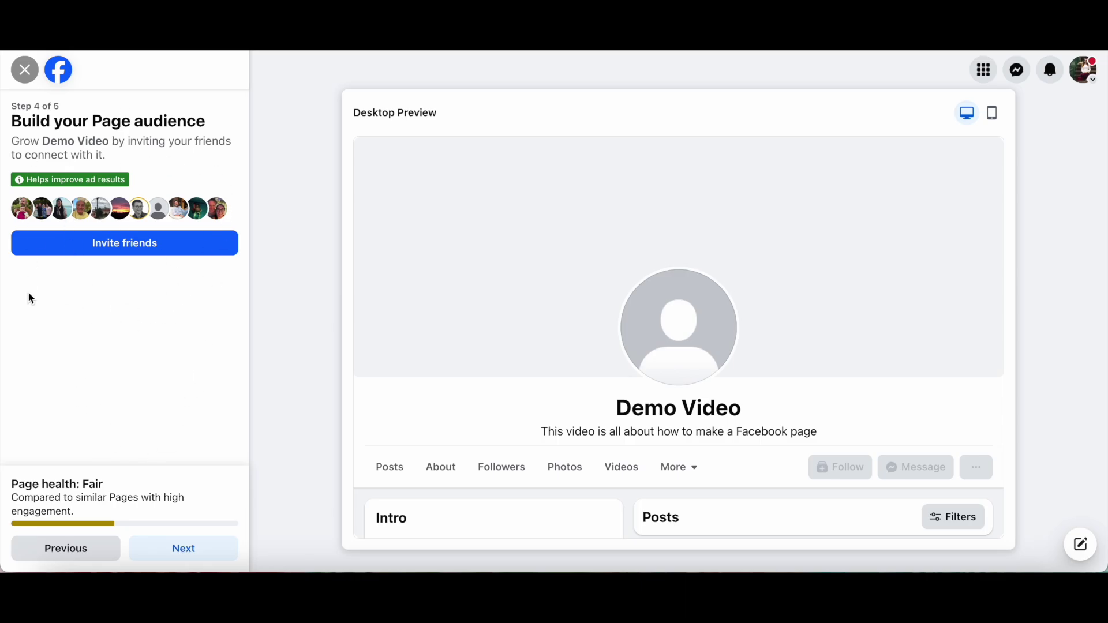
- Turn on Marketing & promotional emails on step 5 and click Done to finish setup
click(190, 546)
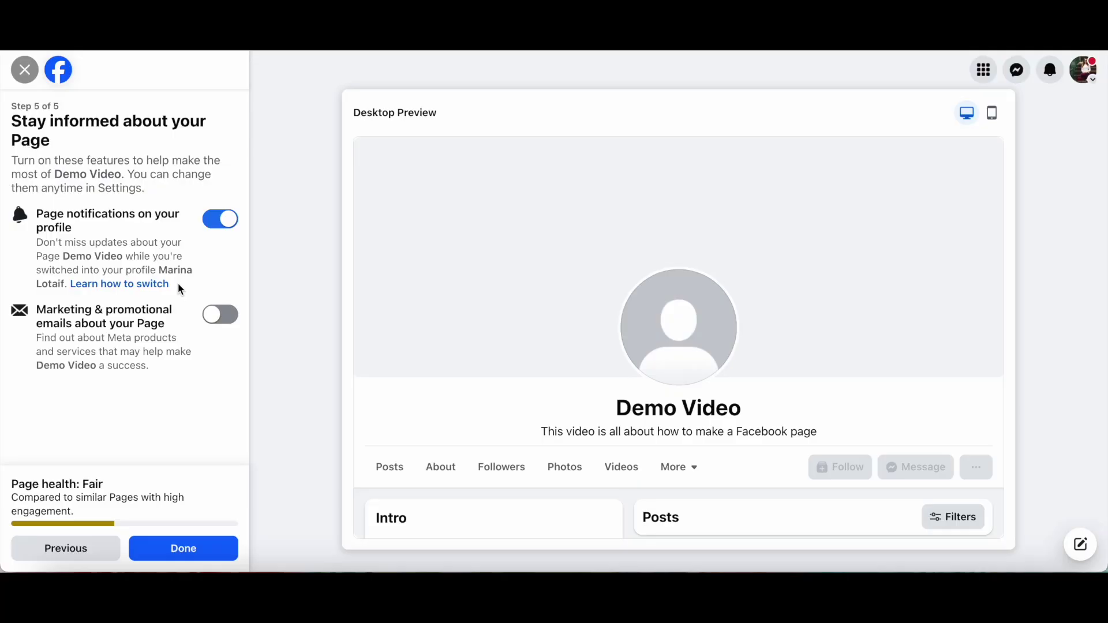
click(224, 322)
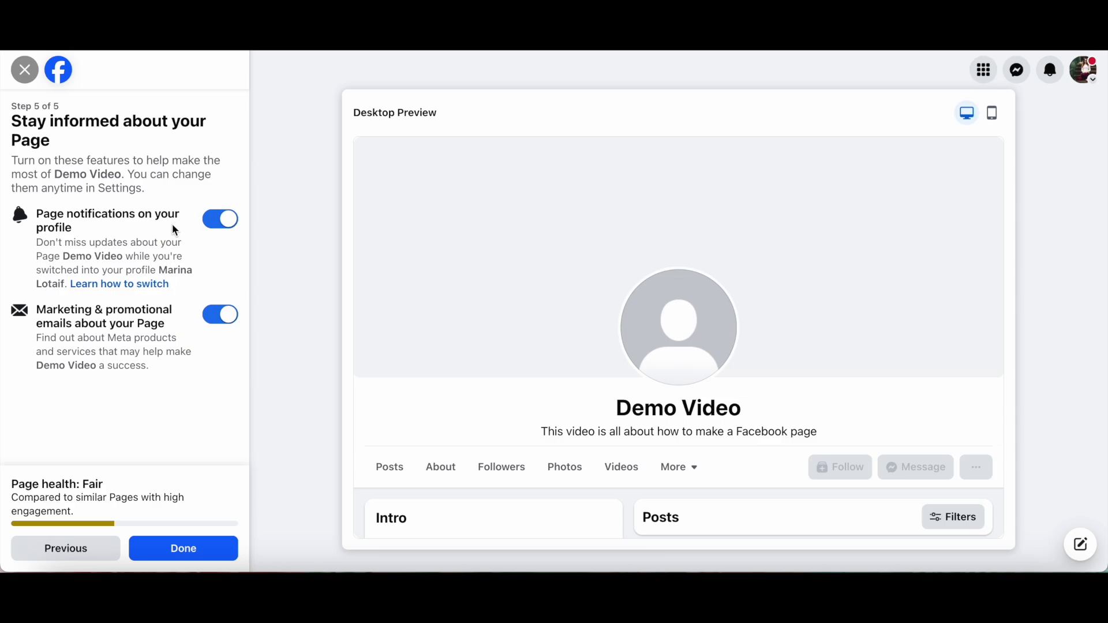
click(194, 555)
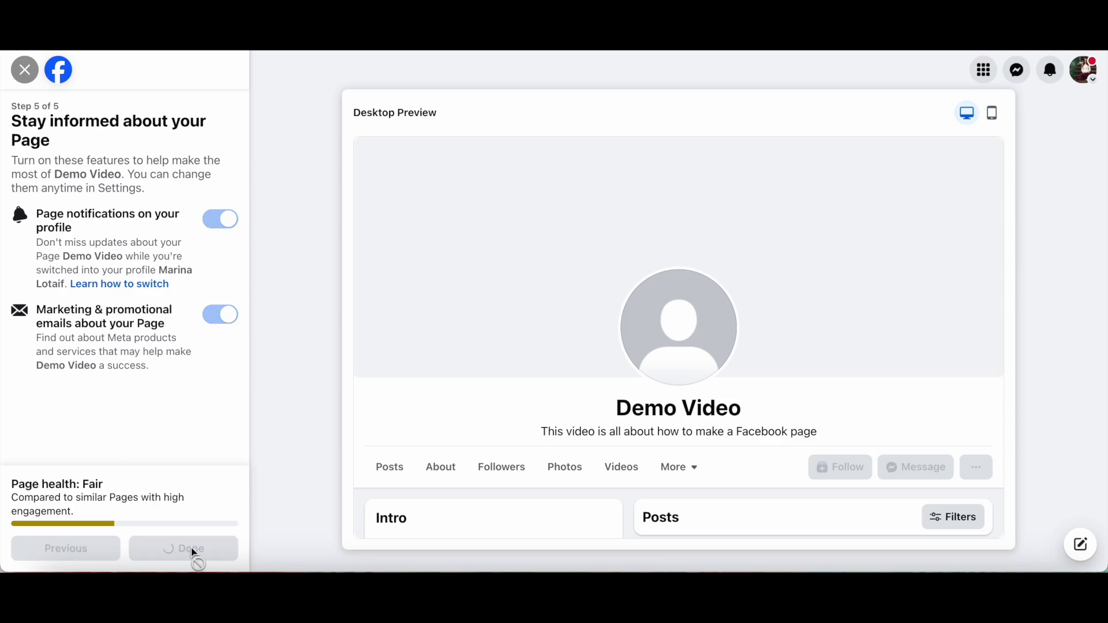